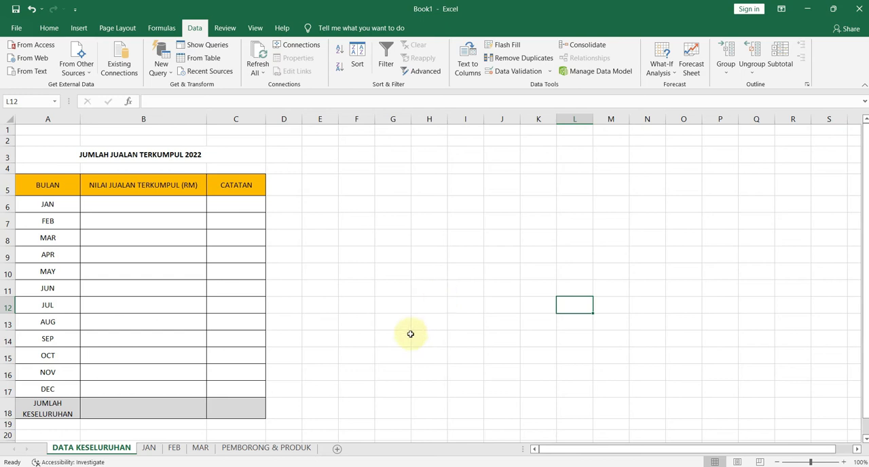
pyautogui.click(148, 448)
pyautogui.click(174, 449)
pyautogui.click(150, 448)
pyautogui.click(126, 449)
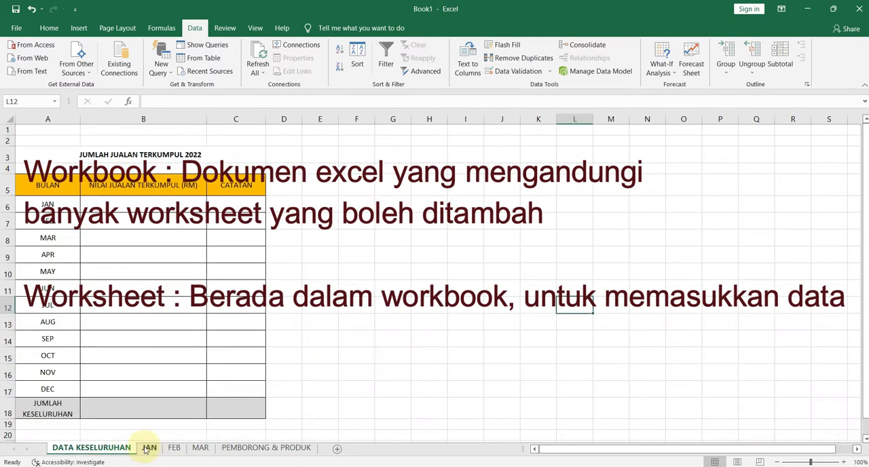
pyautogui.click(346, 171)
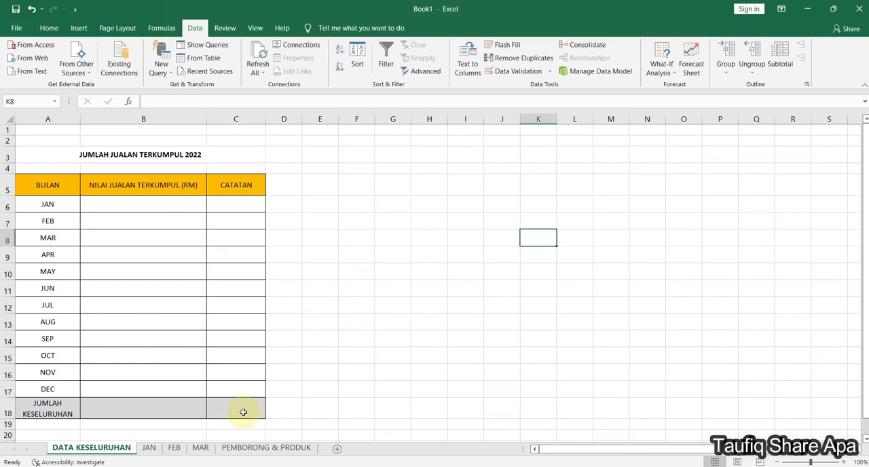
# - Examine the JAN, FEB and MAR sheets with their grand totals and the summary table on the DATA KESELURUHAN sheet
pyautogui.click(151, 449)
pyautogui.click(175, 449)
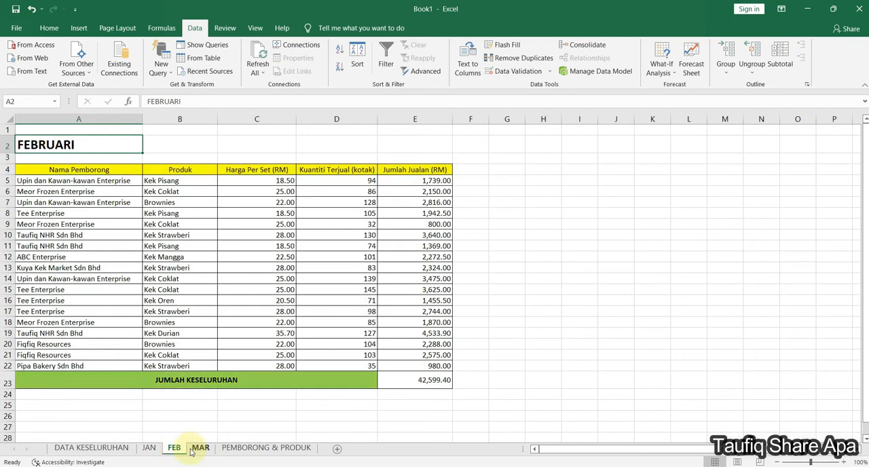
pyautogui.click(180, 406)
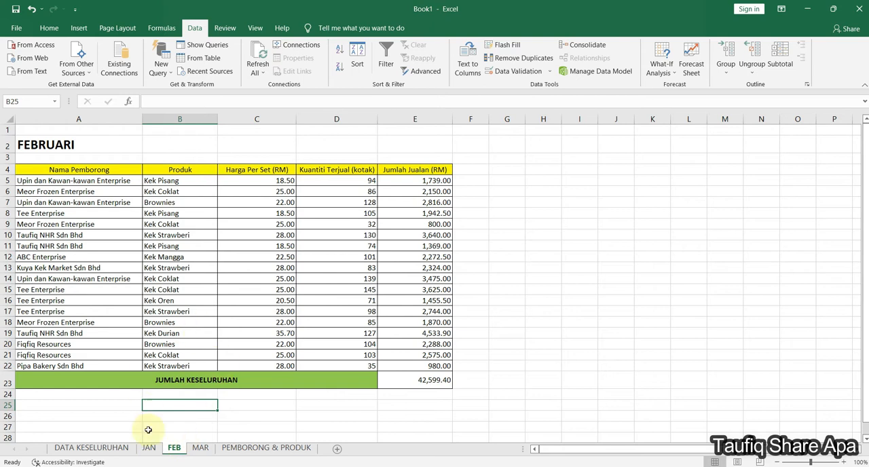
pyautogui.click(150, 448)
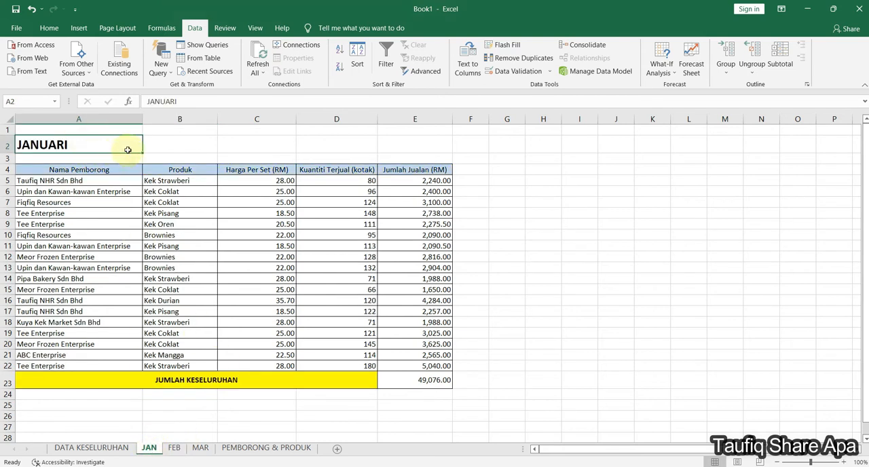
pyautogui.click(428, 382)
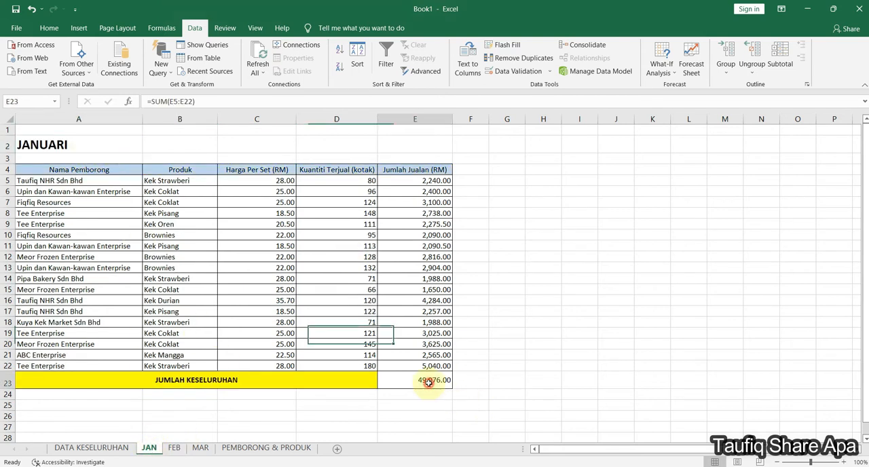
pyautogui.click(119, 449)
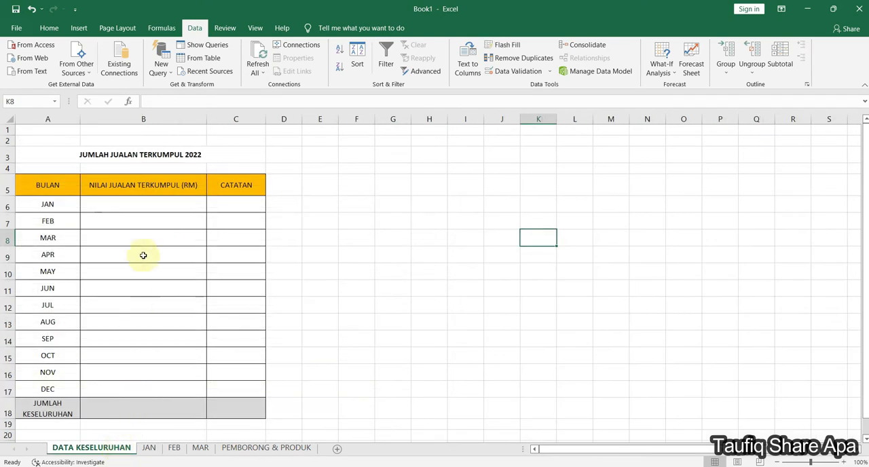
pyautogui.click(155, 204)
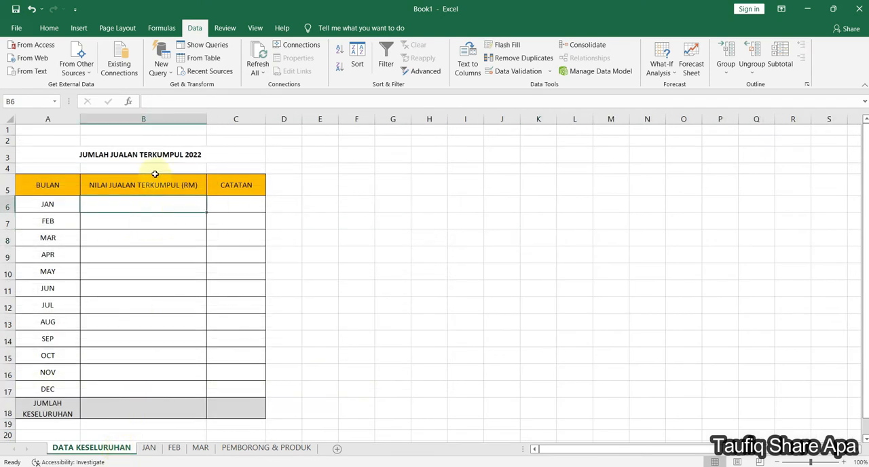
pyautogui.click(178, 450)
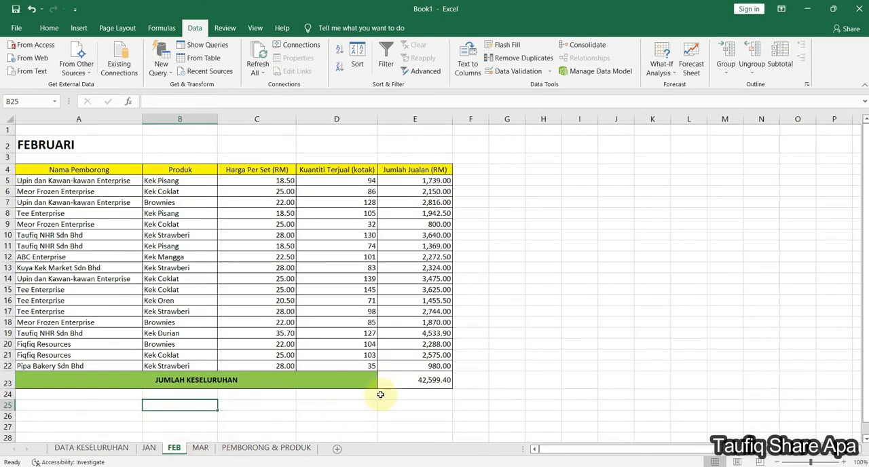
pyautogui.click(383, 384)
pyautogui.click(200, 449)
pyautogui.click(94, 448)
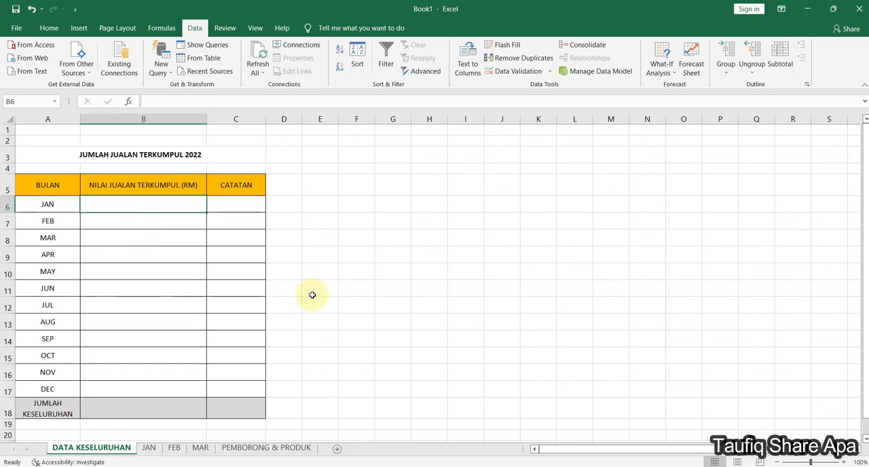
# - Look at the January row of the summary table and the matching grand total on the JAN sheet
pyautogui.click(351, 253)
pyautogui.click(186, 207)
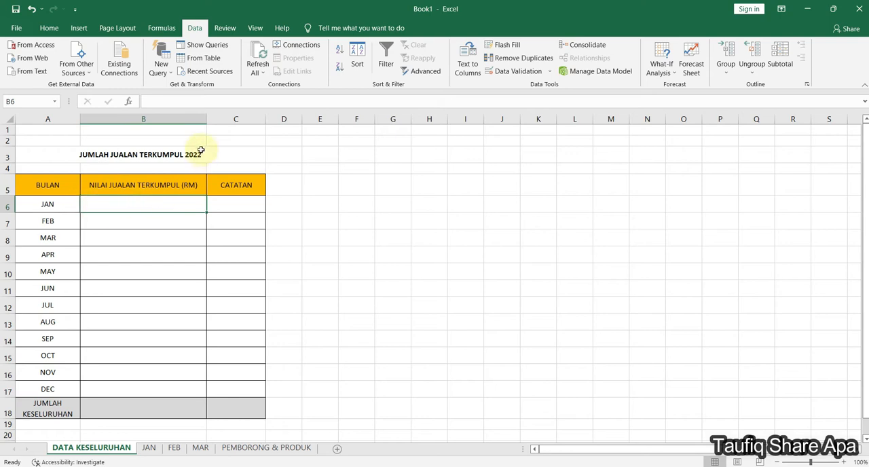
pyautogui.click(150, 447)
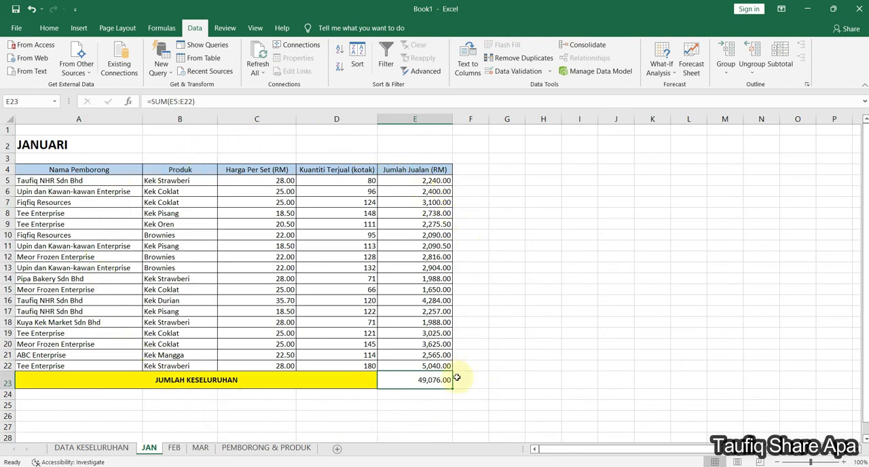
pyautogui.click(360, 381)
pyautogui.click(410, 380)
pyautogui.click(100, 450)
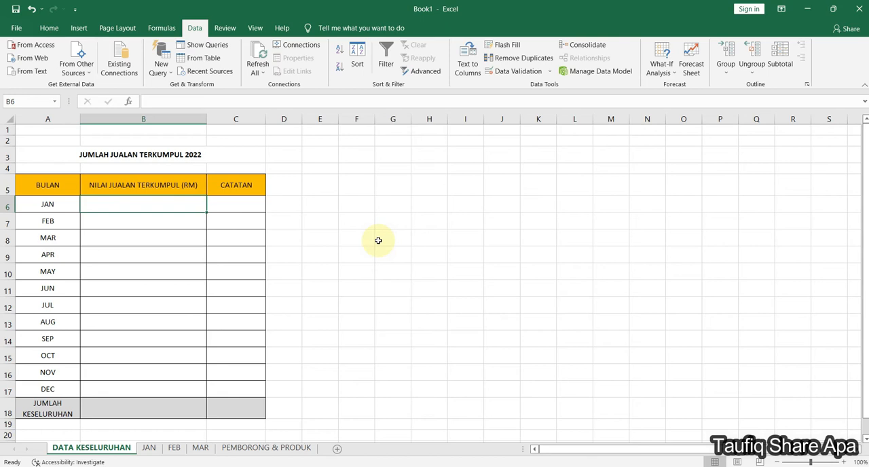
pyautogui.click(362, 269)
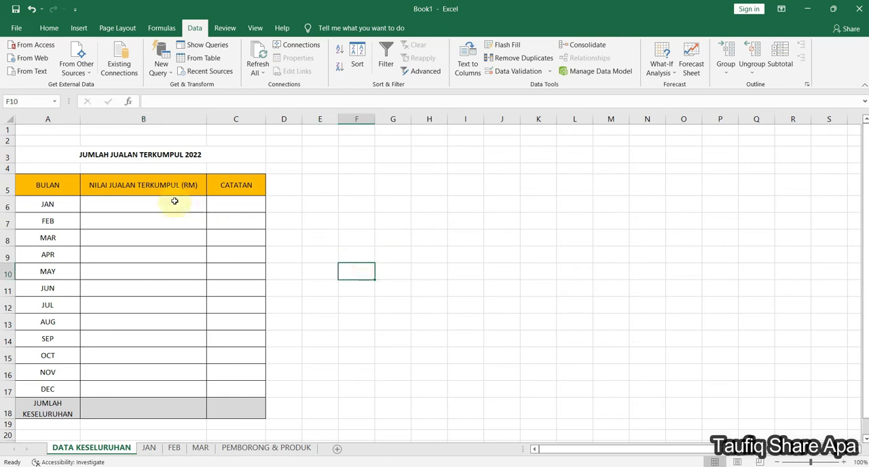
# - Link the January sales value in B6 of the summary sheet to the JAN grand total with =JAN!E23
pyautogui.click(175, 201)
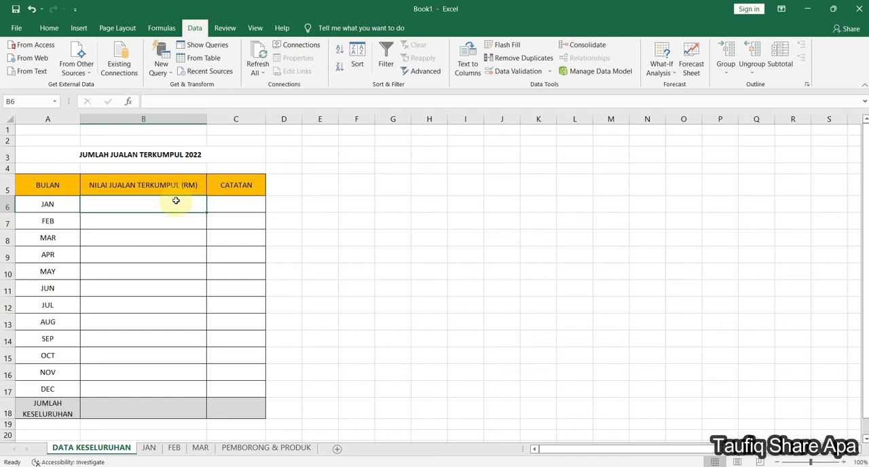
pyautogui.write('=')
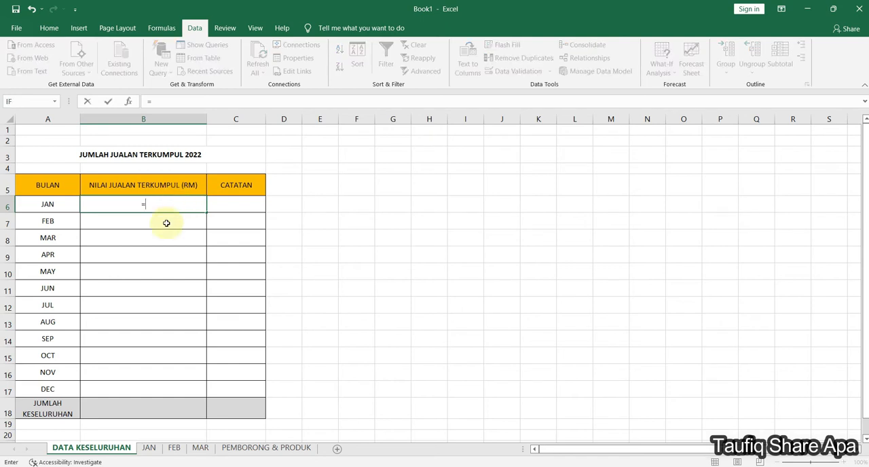
pyautogui.click(151, 448)
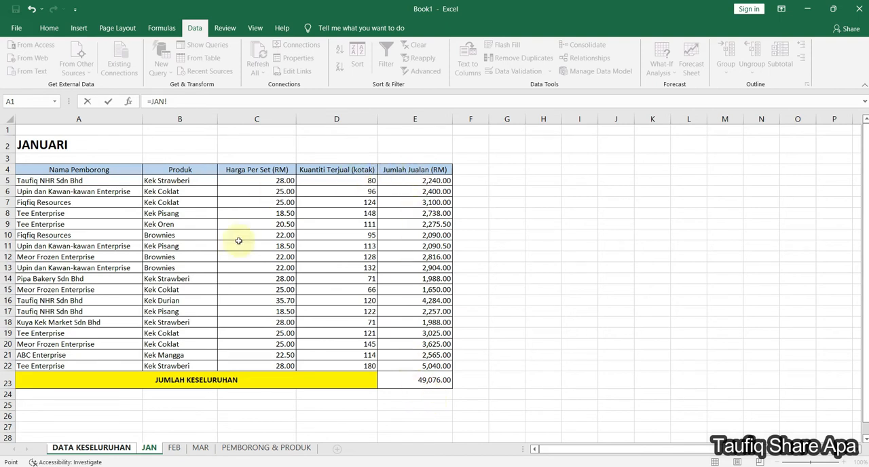
pyautogui.click(390, 382)
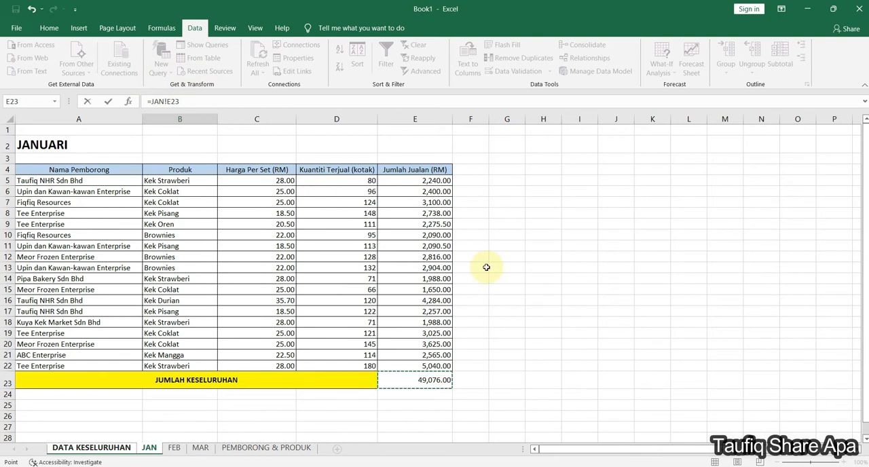
pyautogui.press('Return')
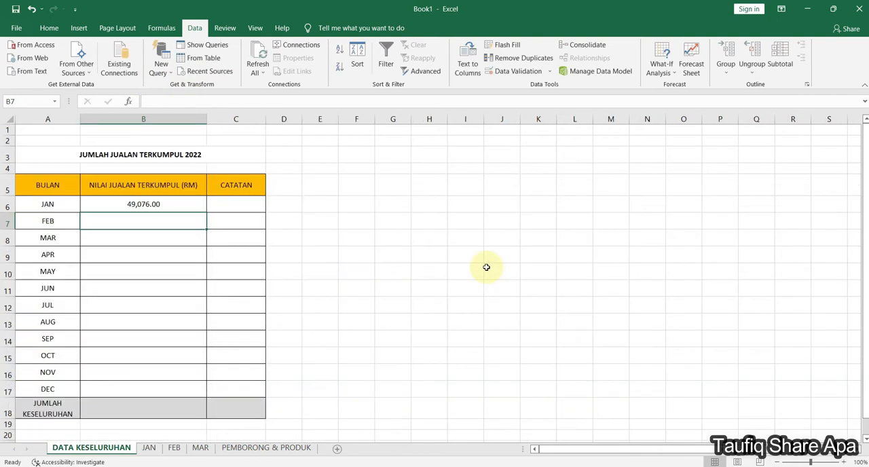
# - Compare the linked January value with the JAN sheet's grand total, and clear cell B6 of the summary
pyautogui.click(116, 201)
pyautogui.click(149, 448)
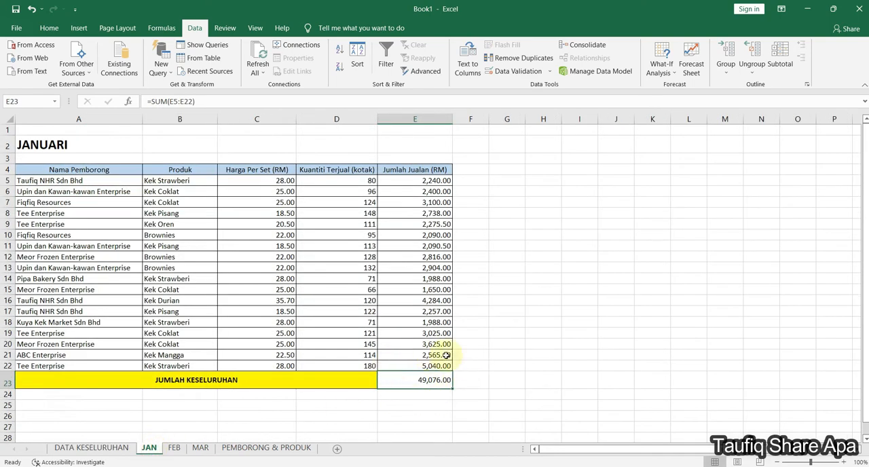
pyautogui.click(91, 448)
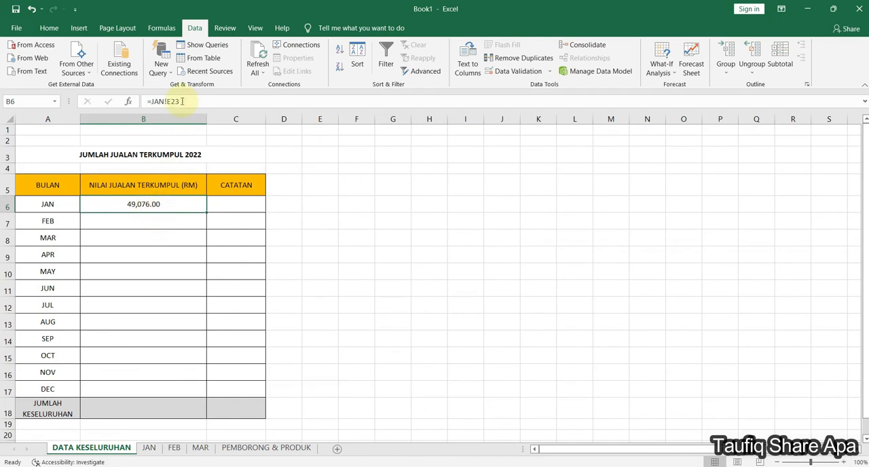
pyautogui.click(351, 254)
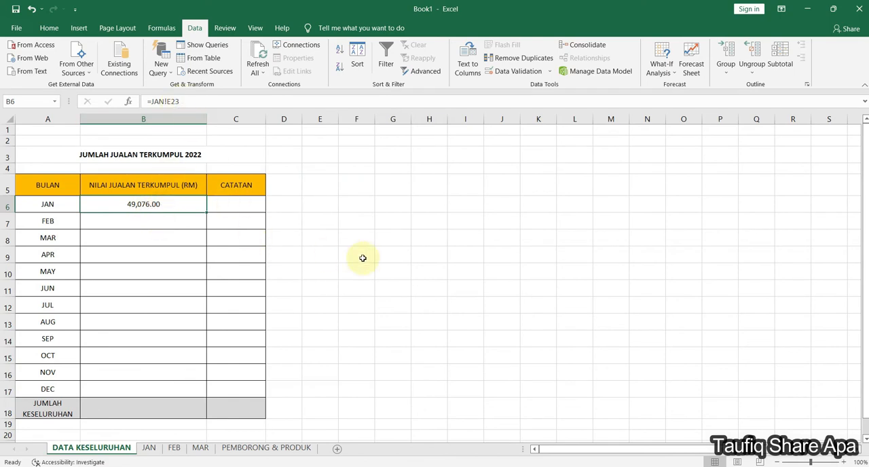
pyautogui.click(181, 207)
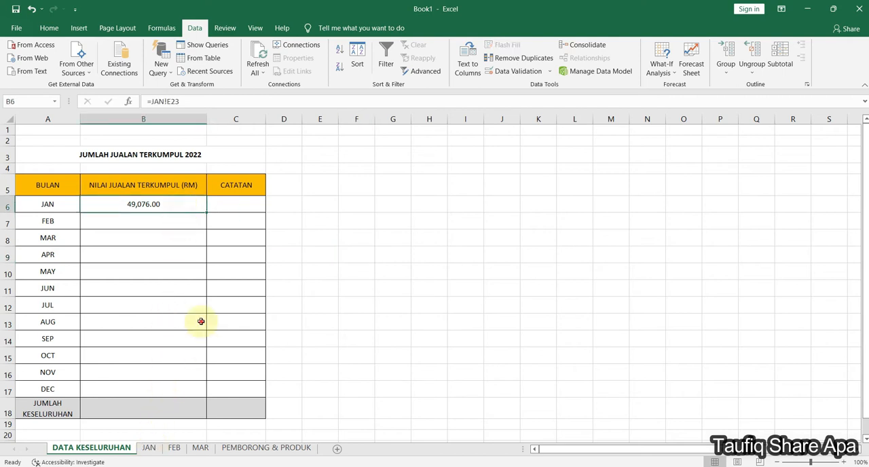
pyautogui.press('Delete')
pyautogui.click(306, 234)
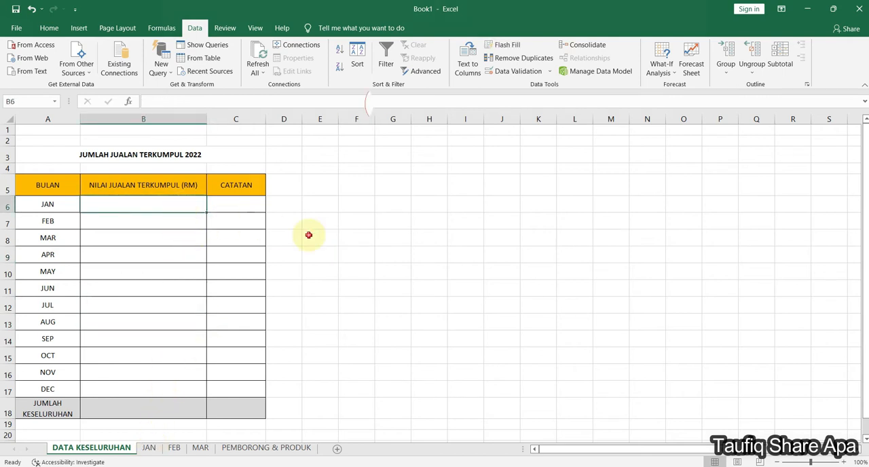
# - Enter the formula =JAN!E23 in the empty January cell B6 of the DATA KESELURUHAN sheet
pyautogui.click(164, 204)
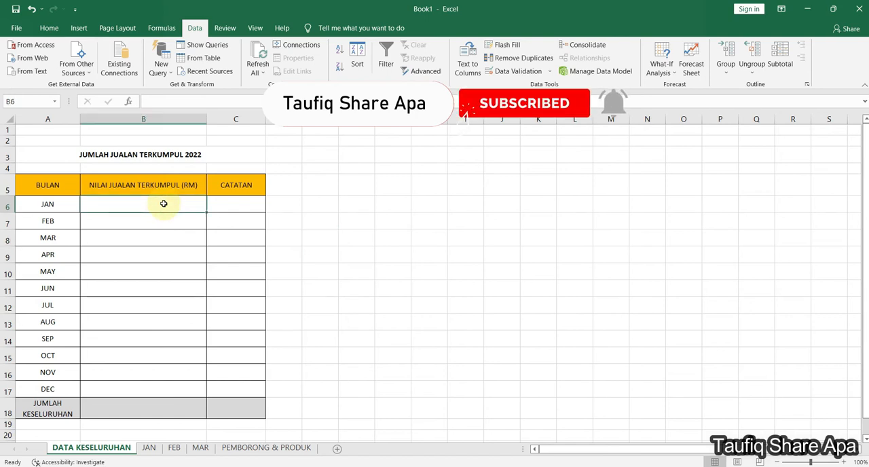
pyautogui.write('=')
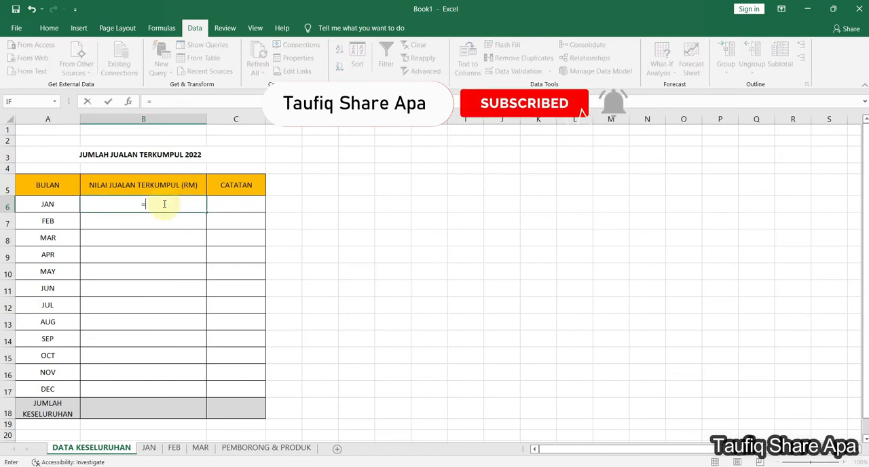
pyautogui.click(148, 450)
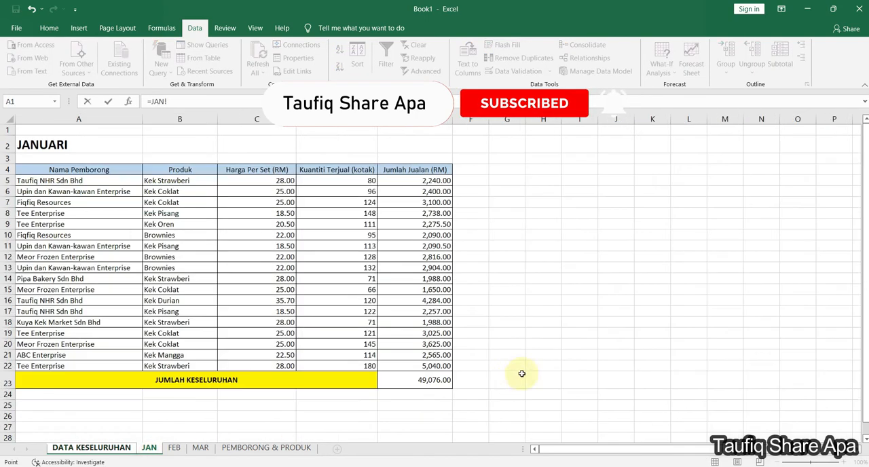
pyautogui.click(439, 379)
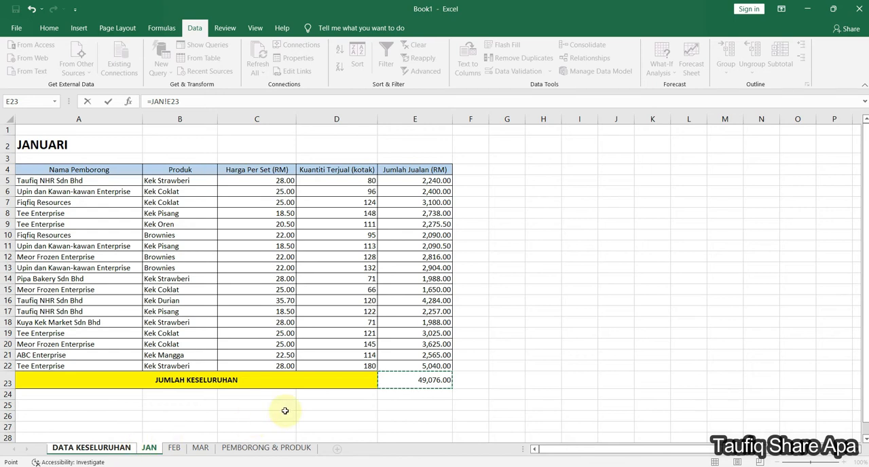
pyautogui.click(119, 452)
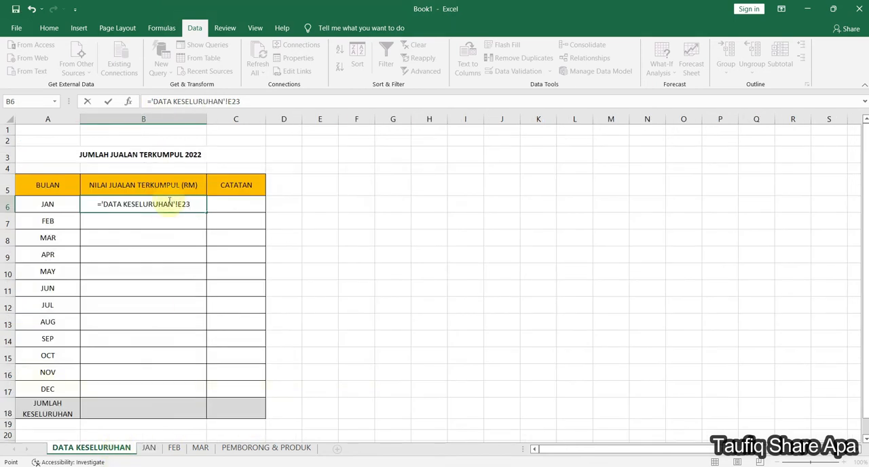
pyautogui.click(150, 449)
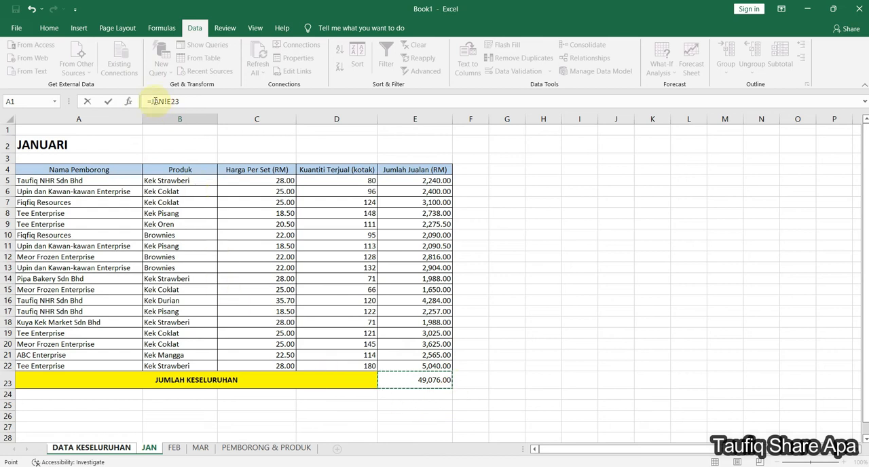
pyautogui.press('Return')
pyautogui.click(483, 369)
pyautogui.click(161, 204)
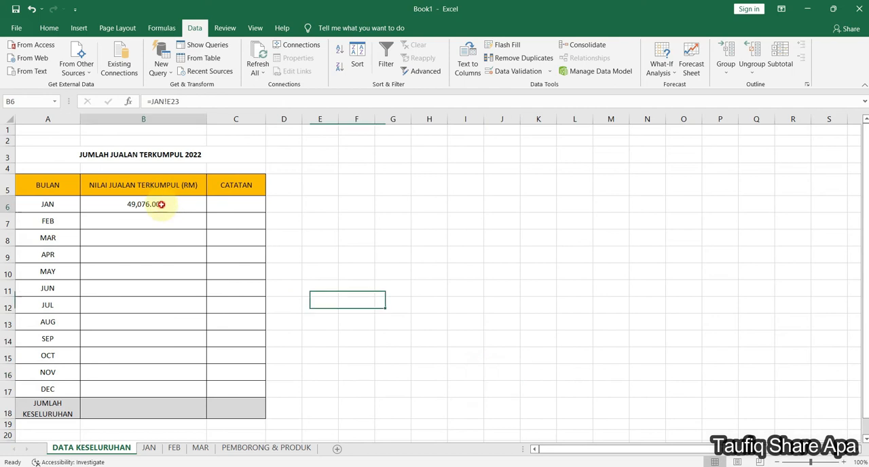
# - Link the February sales value in B7 of the summary sheet to the FEB grand total with =FEB!E23
pyautogui.click(174, 222)
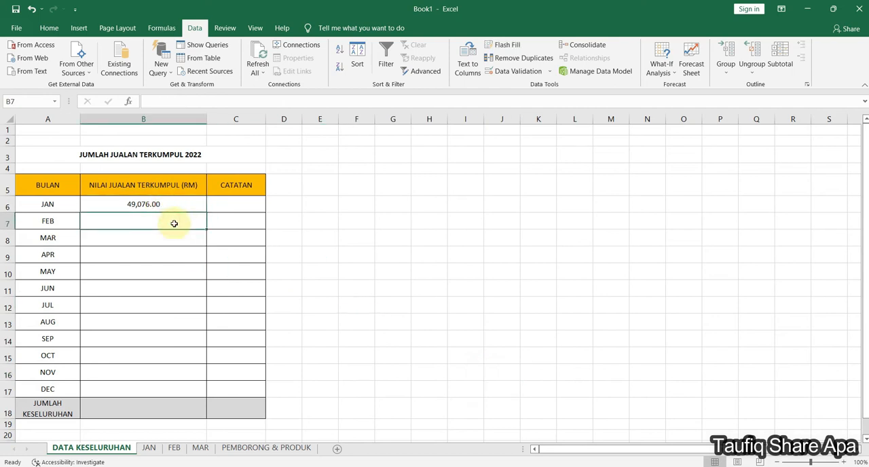
pyautogui.write('=')
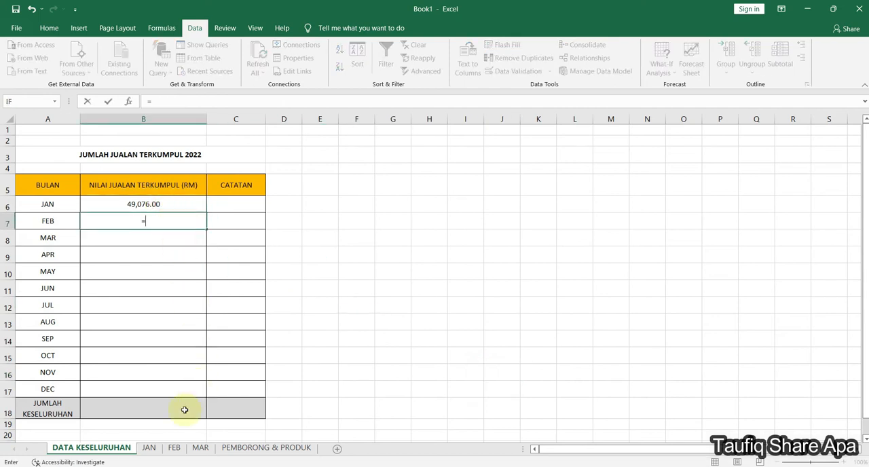
pyautogui.click(174, 449)
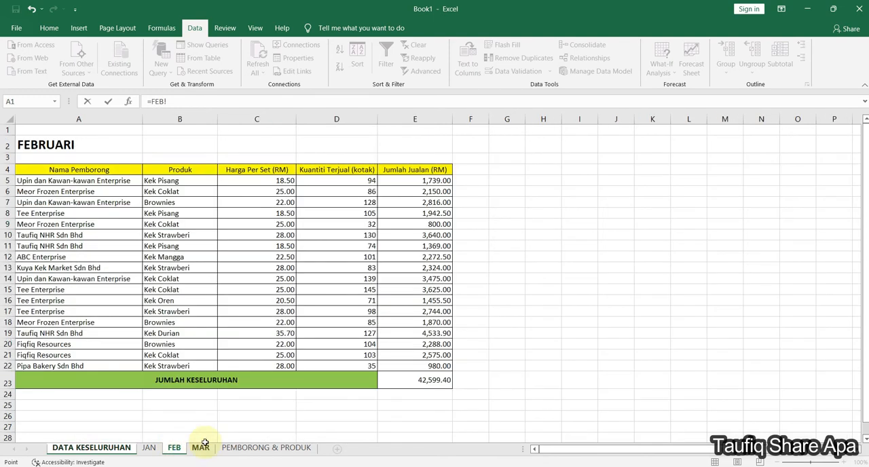
pyautogui.click(404, 383)
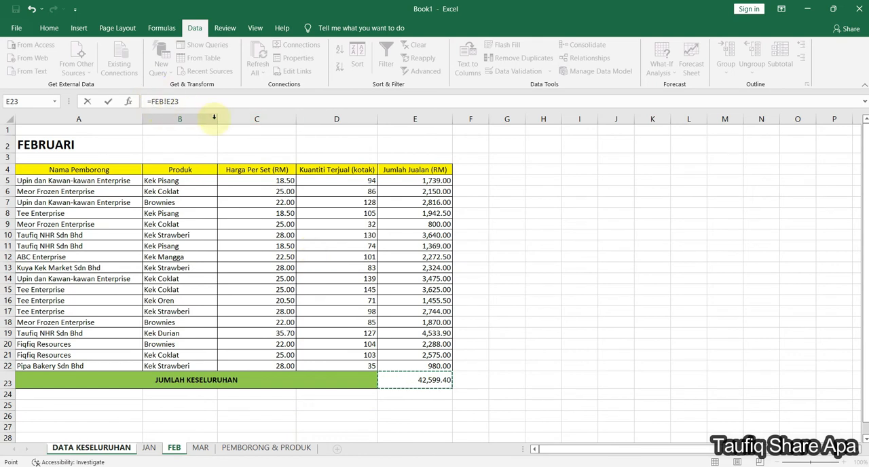
pyautogui.press('Return')
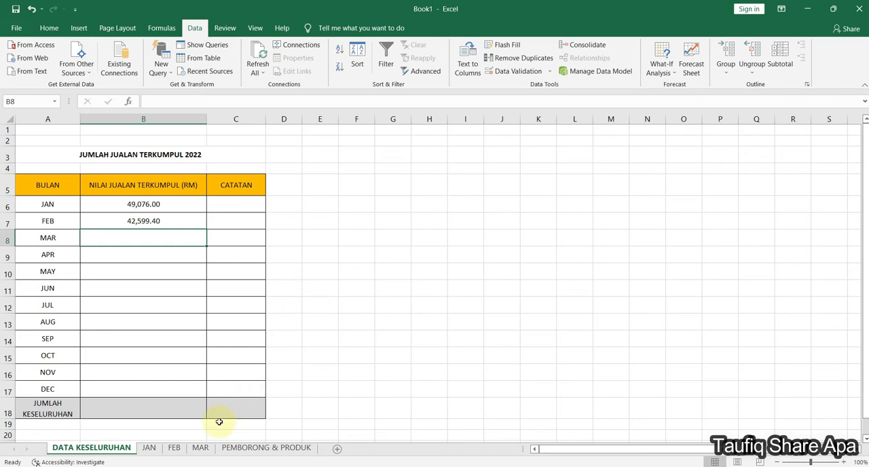
# - Enter the formula =MAR!E23 in the March cell B8 of the summary sheet
pyautogui.click(178, 250)
pyautogui.click(175, 236)
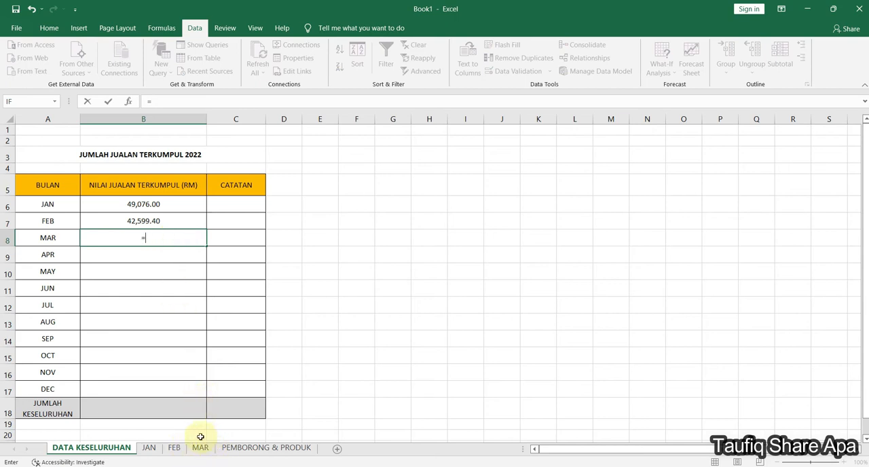
pyautogui.write('MAR!')
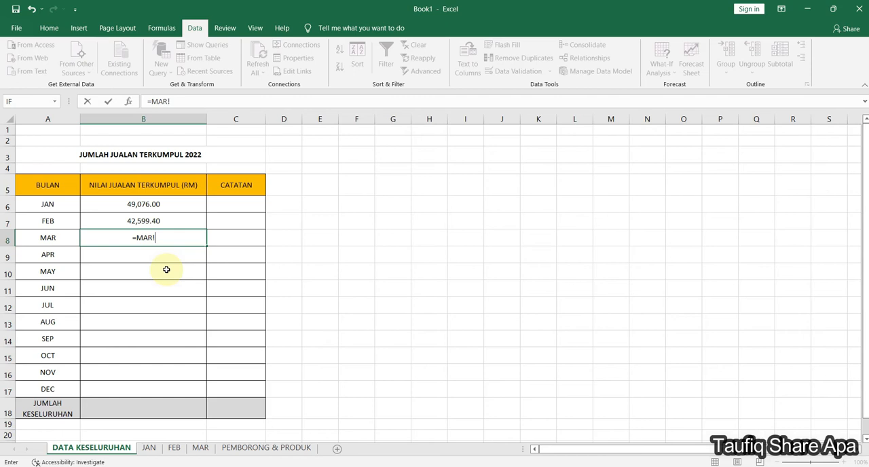
pyautogui.write('E23')
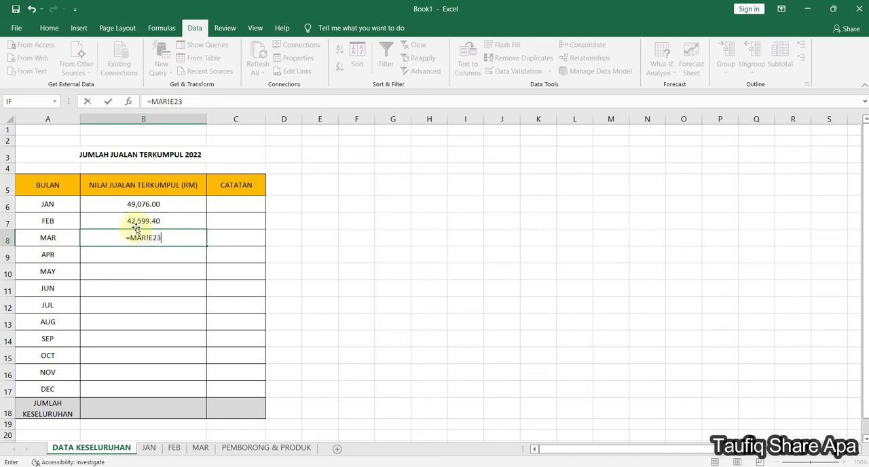
pyautogui.hotkey('ctrl', 'Return')
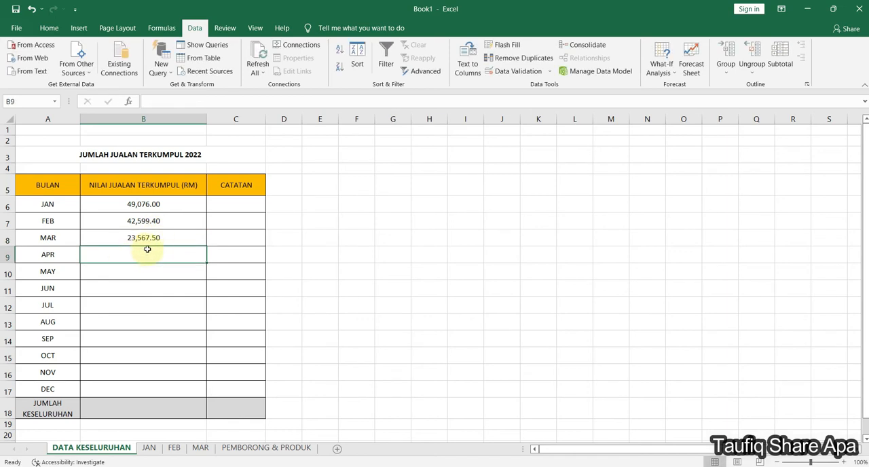
# - Examine the row and column of the MAR sheet's grand total and compare it with the linked March value in the summary
pyautogui.click(200, 448)
pyautogui.click(394, 382)
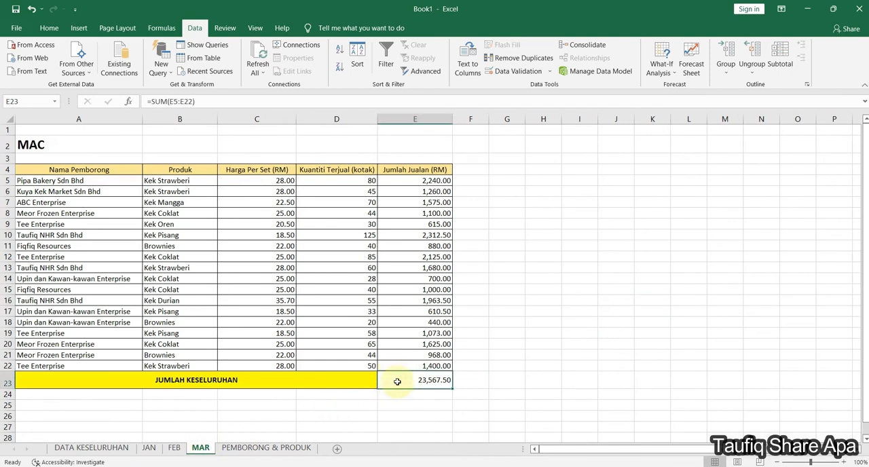
pyautogui.click(410, 119)
pyautogui.click(413, 377)
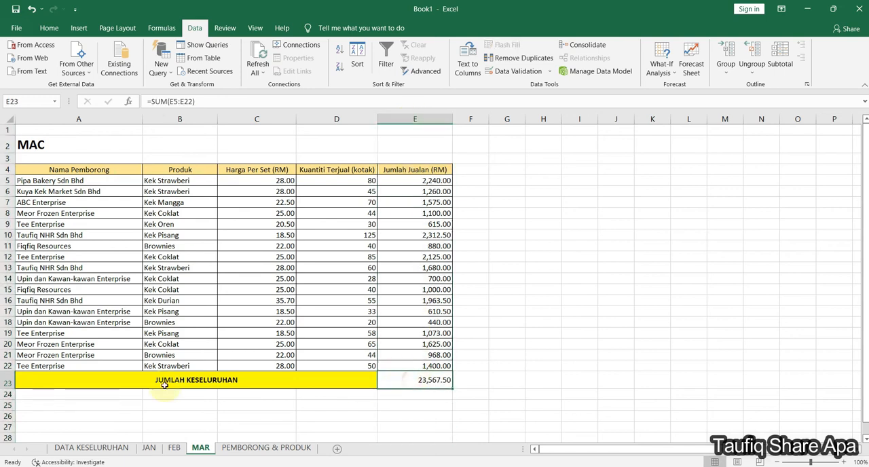
pyautogui.click(2, 384)
pyautogui.click(338, 425)
pyautogui.click(105, 448)
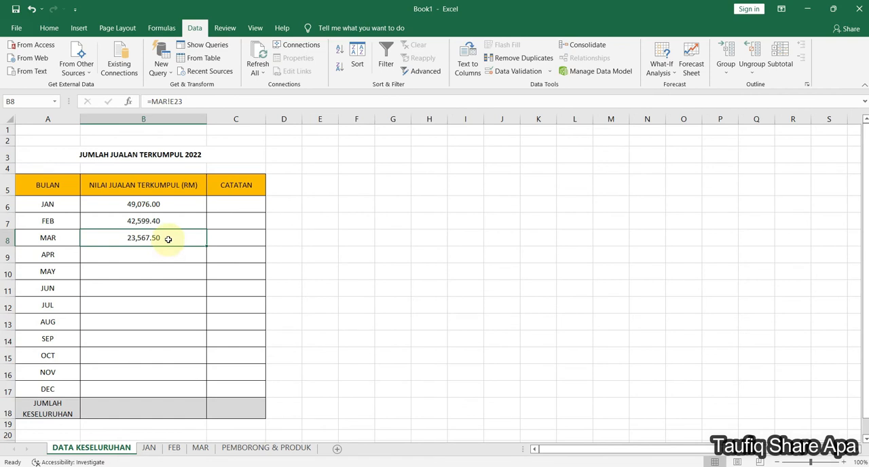
pyautogui.click(200, 448)
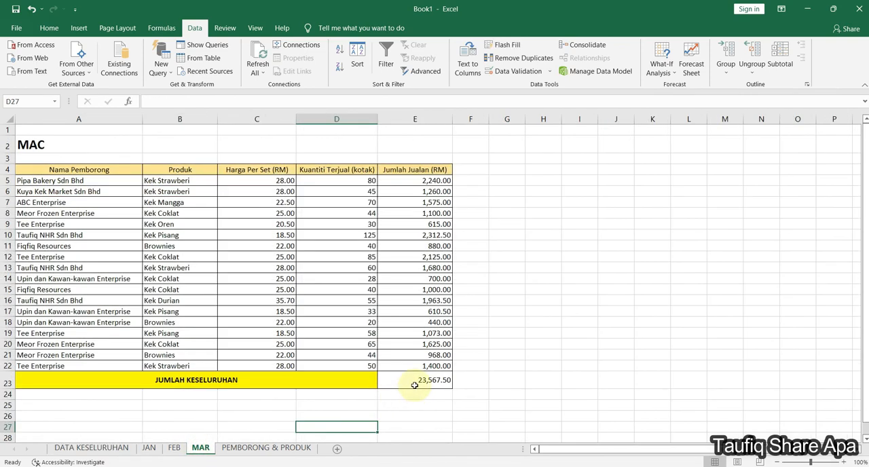
pyautogui.click(425, 385)
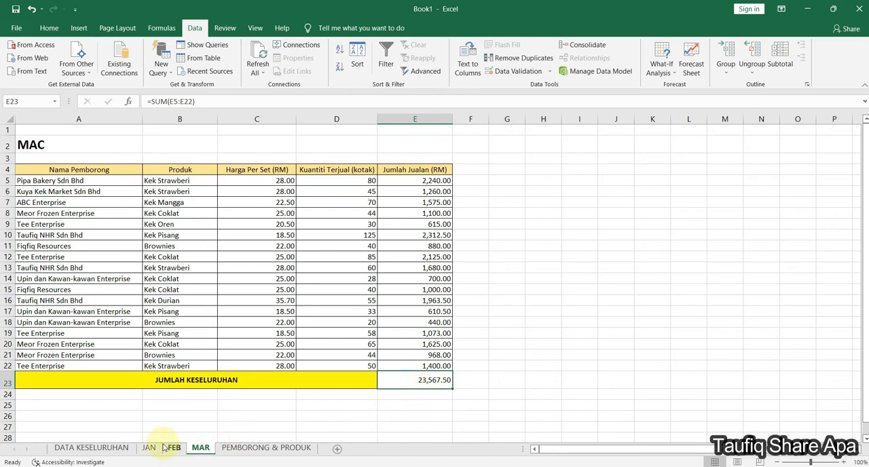
pyautogui.click(122, 449)
pyautogui.click(357, 277)
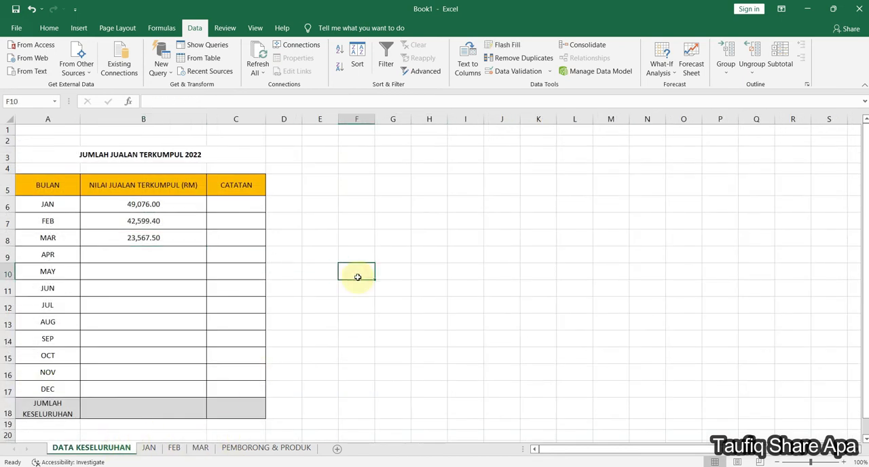
pyautogui.click(453, 220)
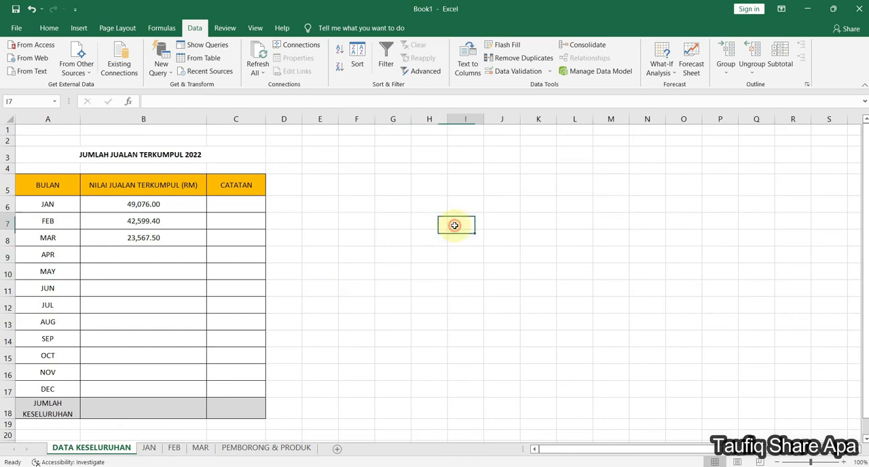
# - Start a data validation rule of type List for the empty cell H8 on the DATA KESELURUHAN sheet
pyautogui.click(434, 239)
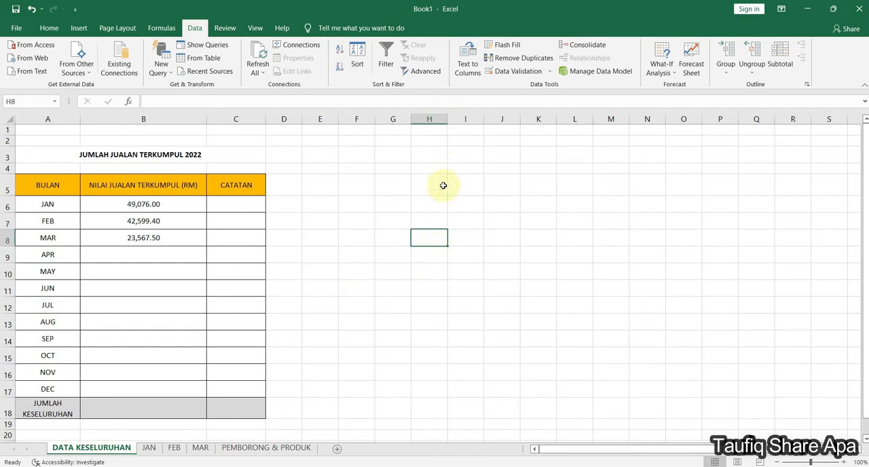
pyautogui.click(303, 449)
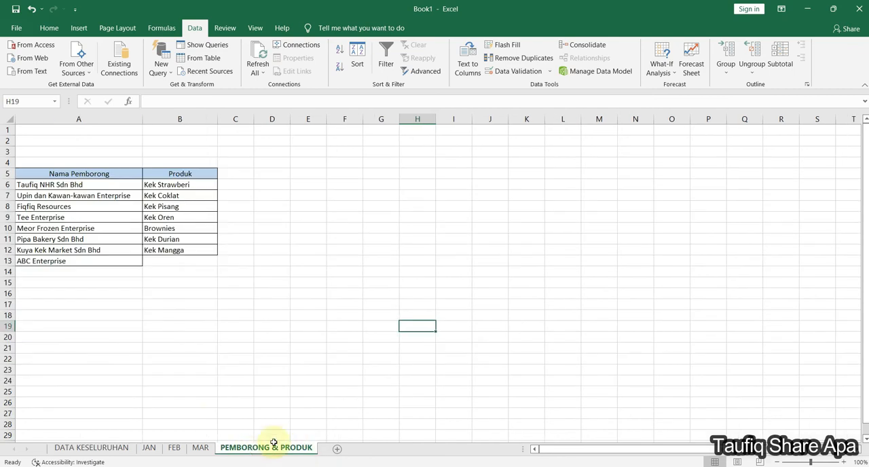
pyautogui.click(112, 447)
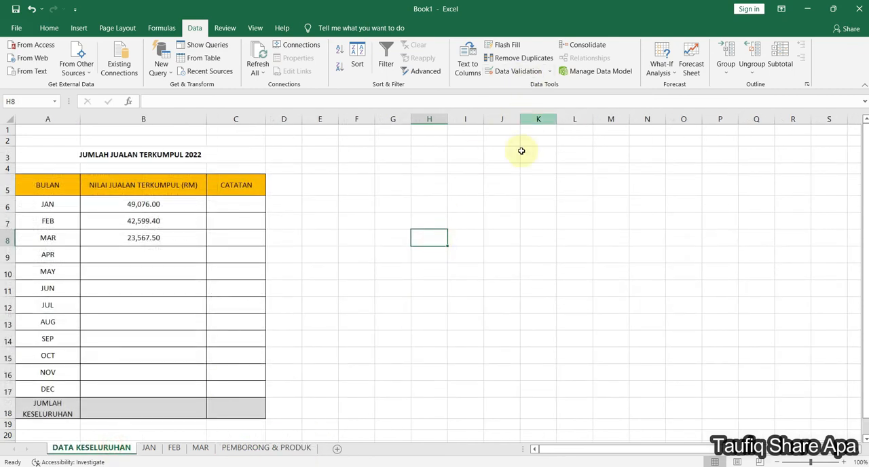
pyautogui.click(532, 75)
pyautogui.moveTo(465, 114); pyautogui.dragTo(664, 66)
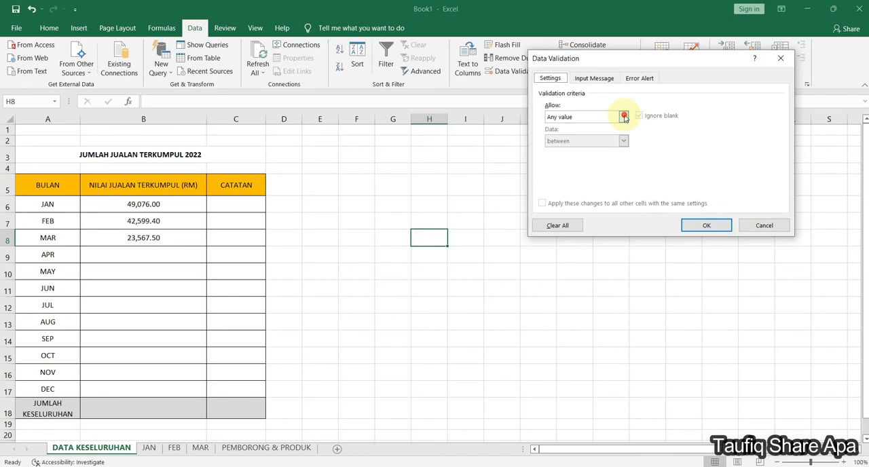
pyautogui.click(624, 117)
pyautogui.click(594, 149)
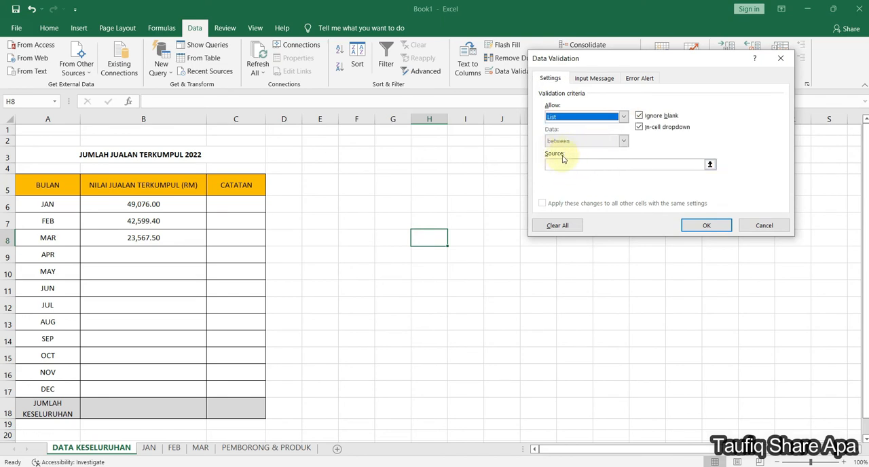
# - Use the wholesaler names in A6:A13 of the PEMBORONG & PRODUK sheet as the list source and apply the validation rule
pyautogui.click(710, 164)
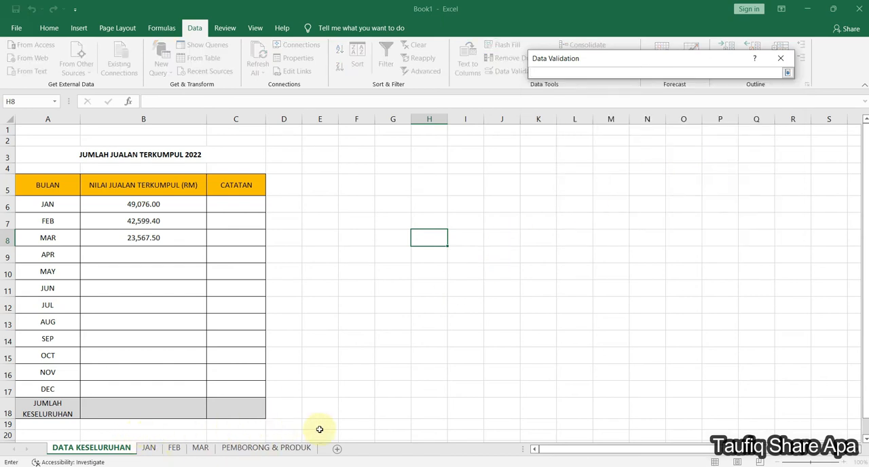
pyautogui.click(244, 448)
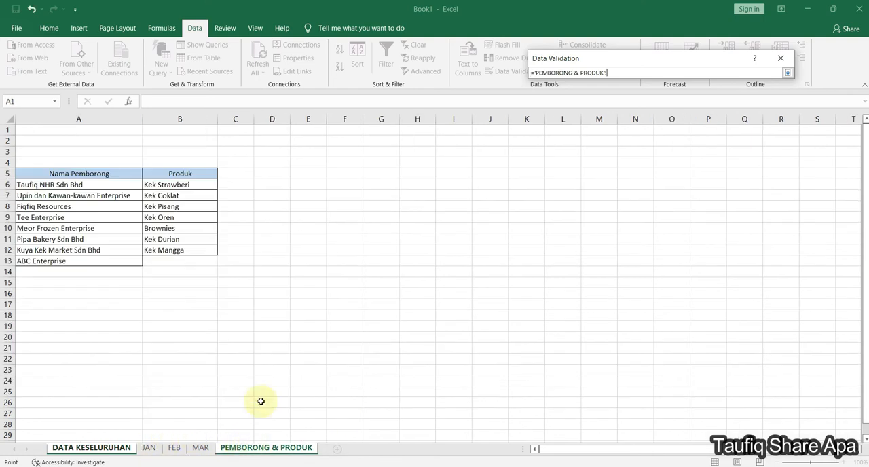
pyautogui.moveTo(129, 184); pyautogui.dragTo(124, 259)
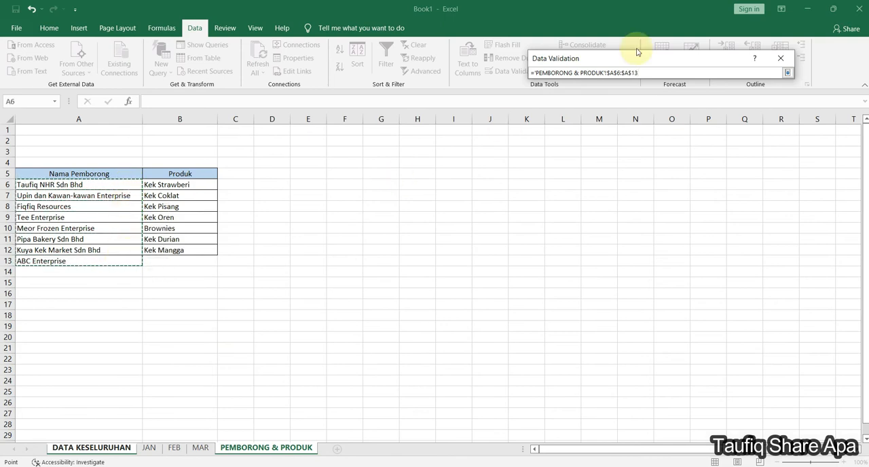
pyautogui.moveTo(630, 58); pyautogui.dragTo(477, 176)
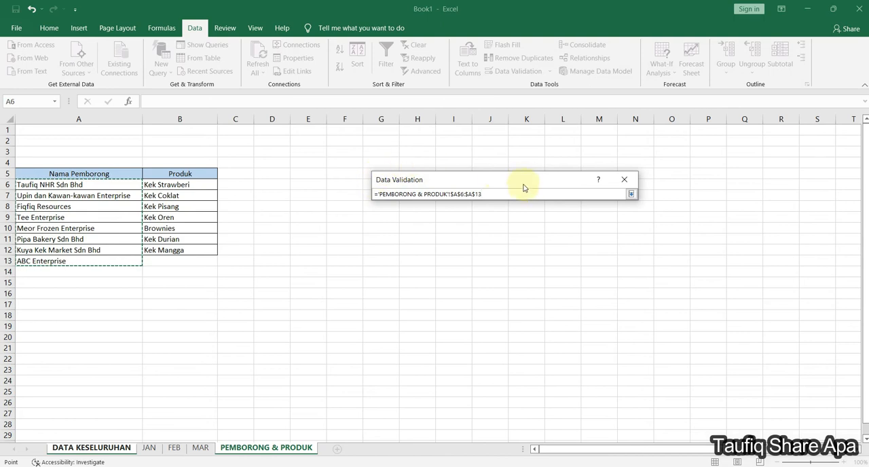
pyautogui.click(628, 194)
pyautogui.click(550, 347)
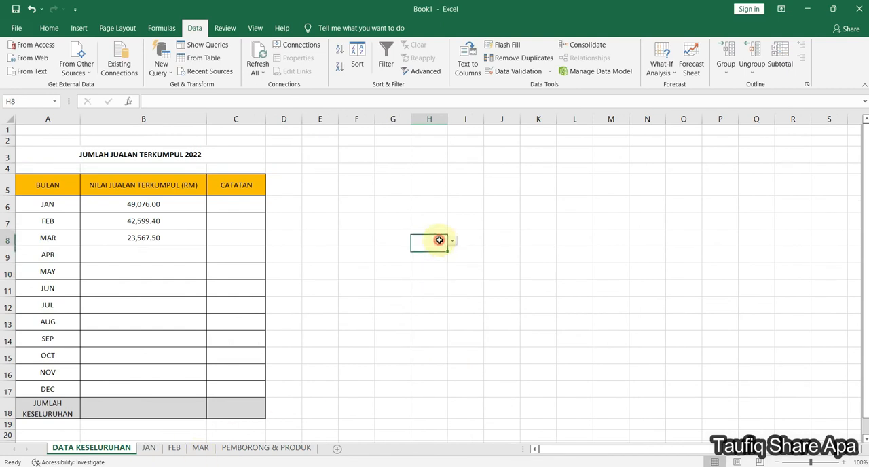
# - Check the dropdown entries in cell H8 and review the source reference in its data validation settings
pyautogui.click(452, 241)
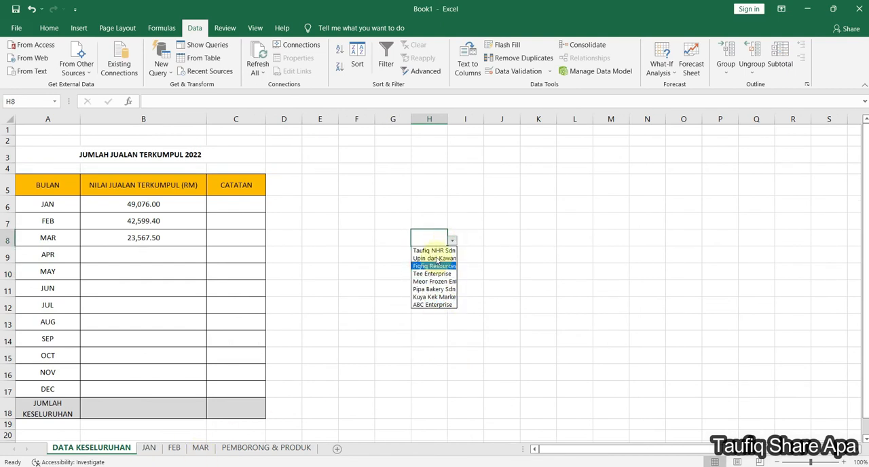
pyautogui.click(487, 280)
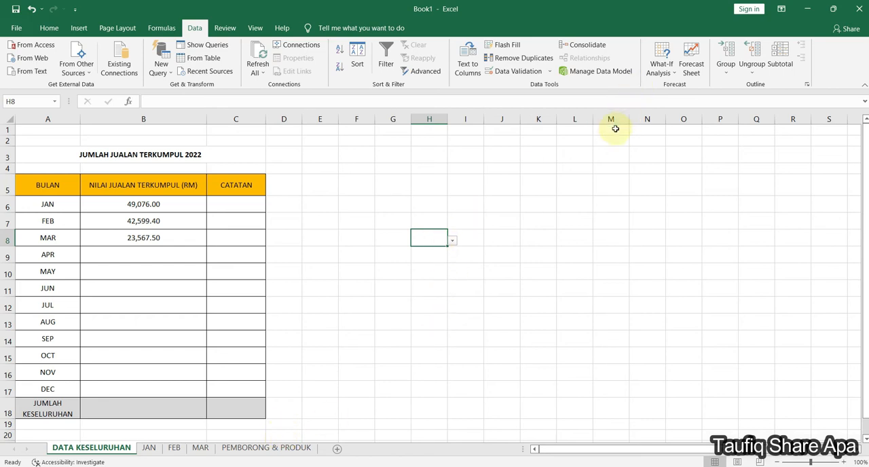
pyautogui.click(543, 73)
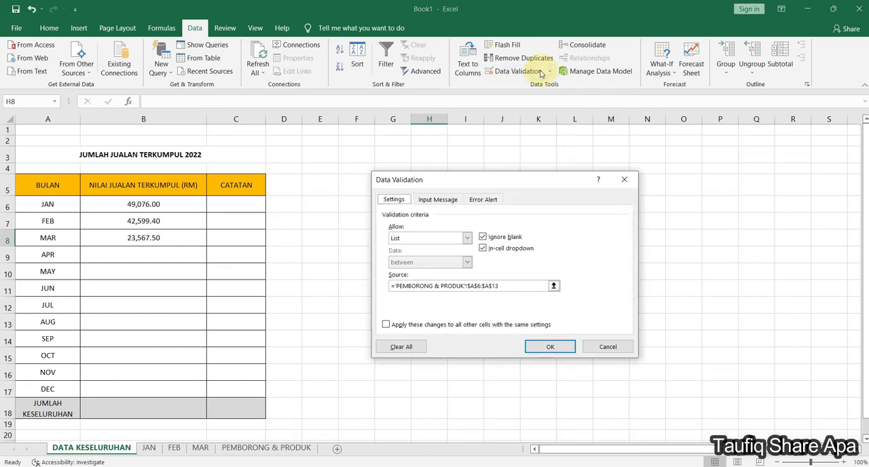
pyautogui.moveTo(503, 180); pyautogui.dragTo(611, 46)
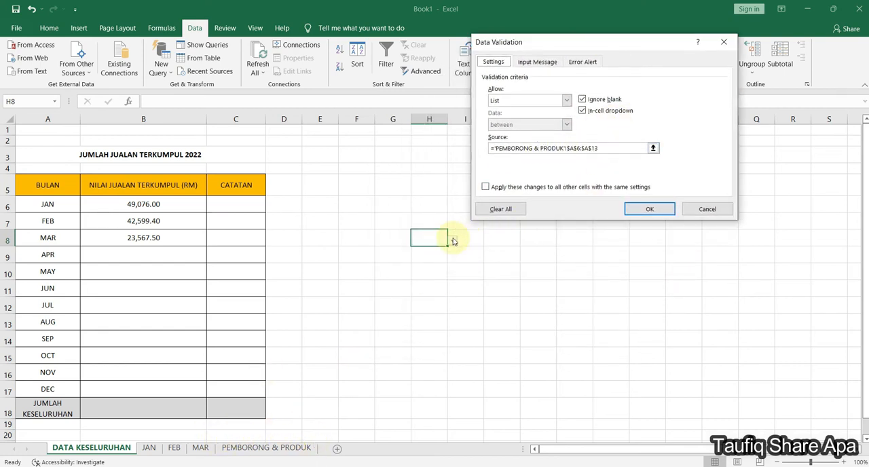
pyautogui.click(723, 41)
pyautogui.click(464, 338)
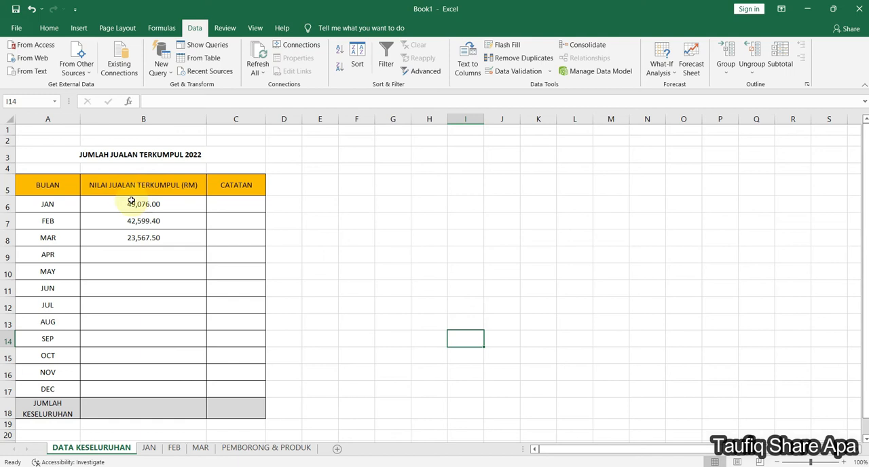
# - Set the quantity sold in D22, the last product row of the JAN sheet, to 134
pyautogui.click(150, 449)
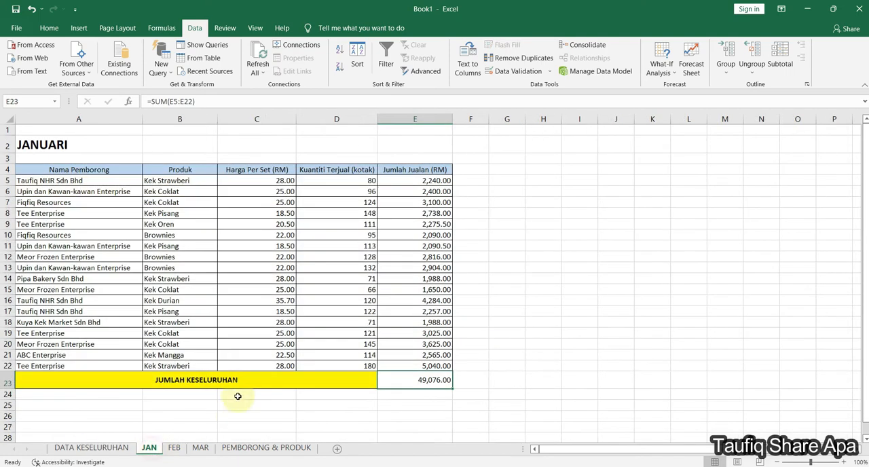
pyautogui.click(345, 363)
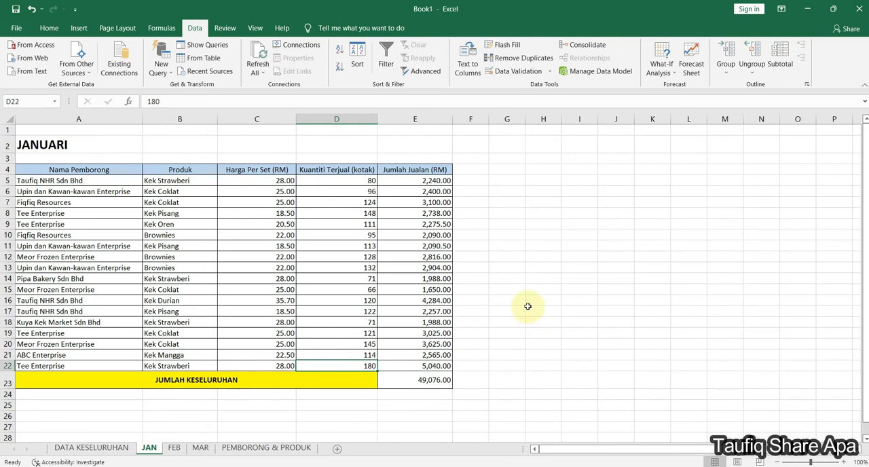
pyautogui.write('1')
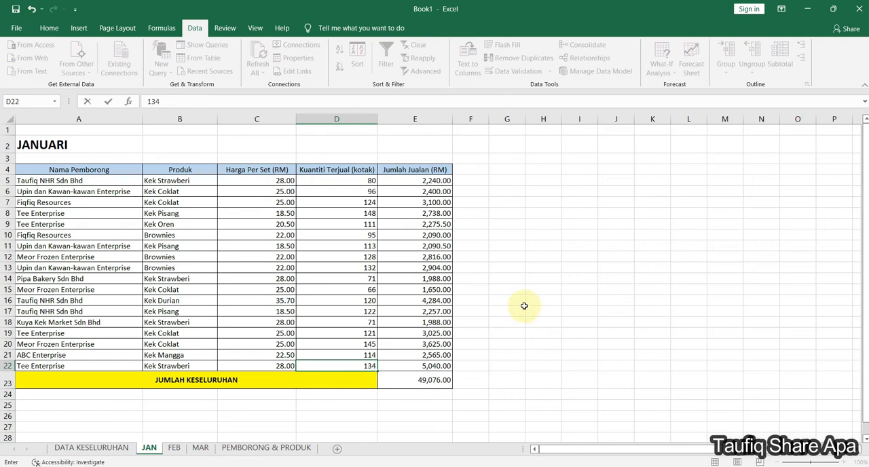
pyautogui.write('34')
pyautogui.press('Return')
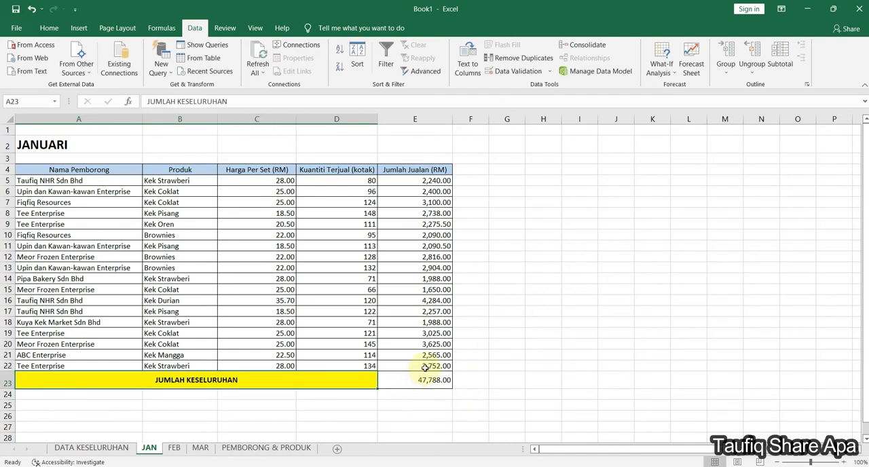
# - Compare the January value on the DATA KESELURUHAN sheet with the grand total on the JAN sheet
pyautogui.click(122, 448)
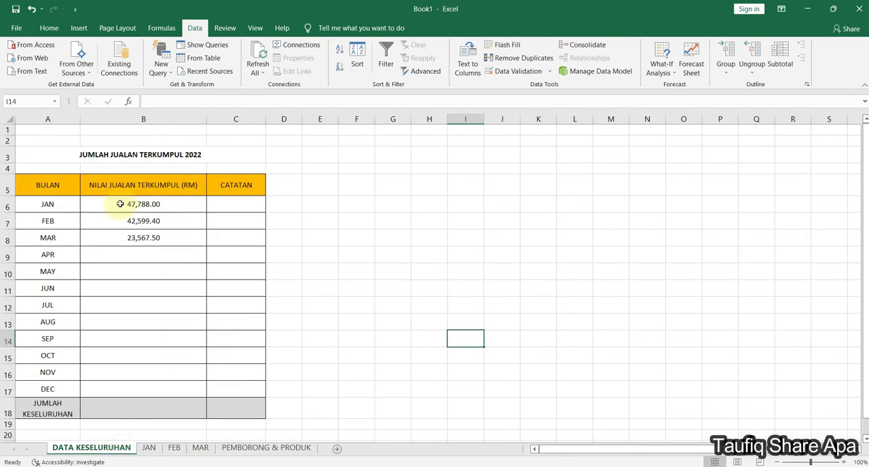
pyautogui.click(149, 448)
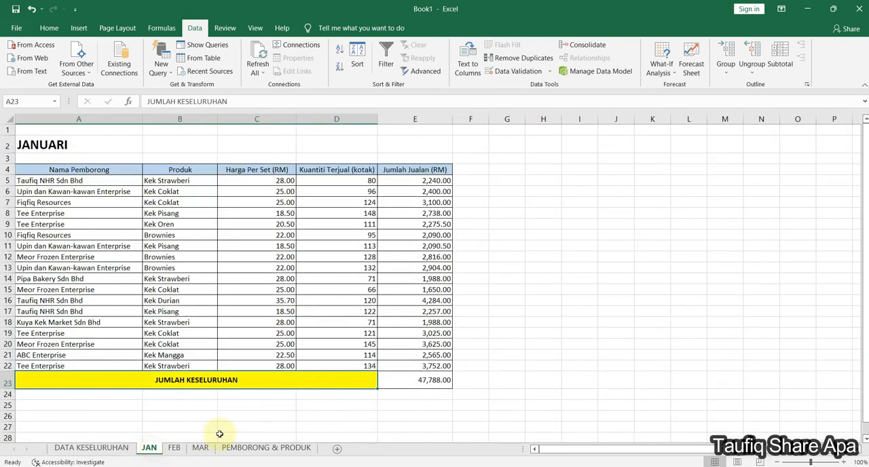
pyautogui.click(103, 452)
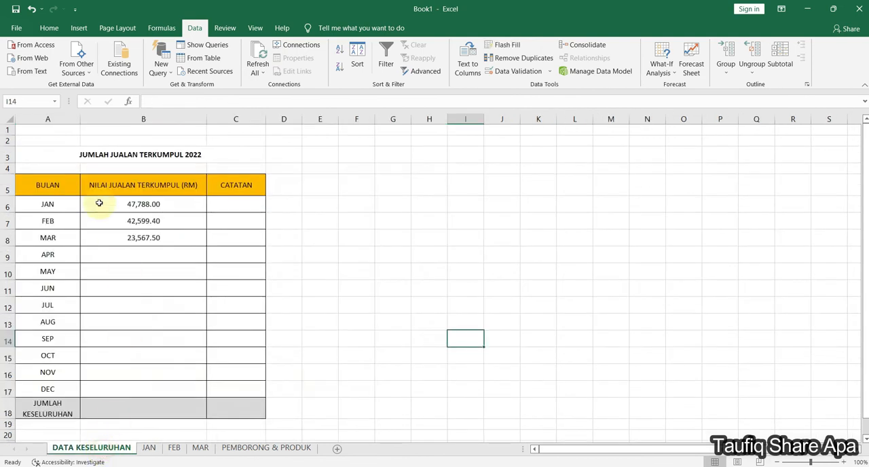
pyautogui.click(583, 281)
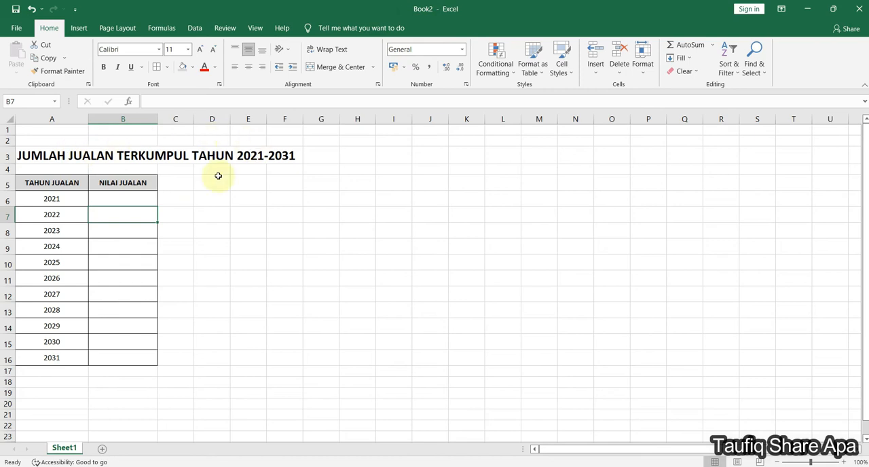
# - Look over the 2022 sales cell in Book2's yearly summary and return to the grand total row of Book1's DATA KESELURUHAN sheet
pyautogui.click(111, 232)
pyautogui.click(118, 216)
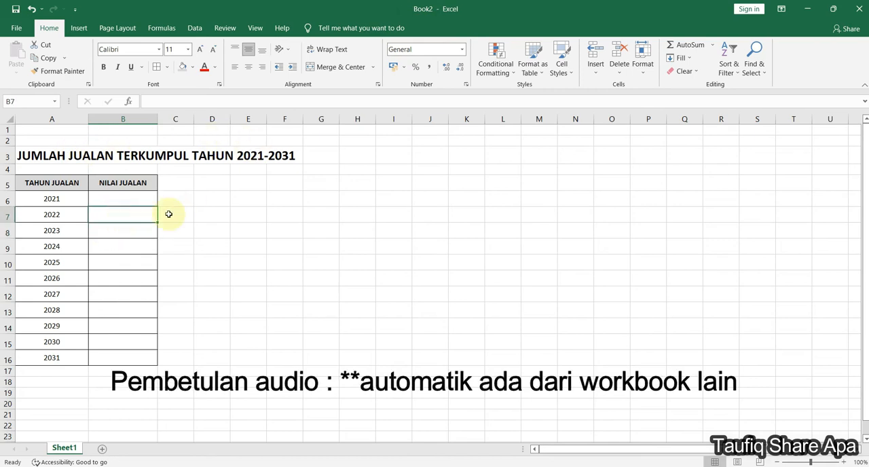
pyautogui.click(807, 11)
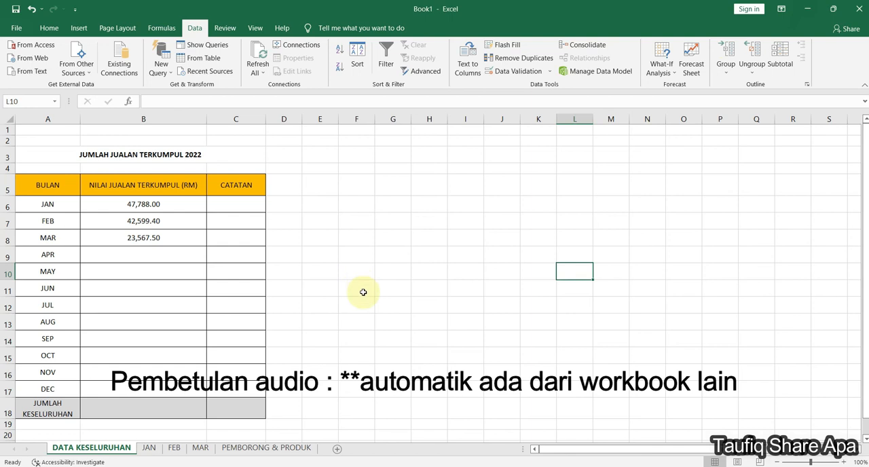
pyautogui.click(538, 339)
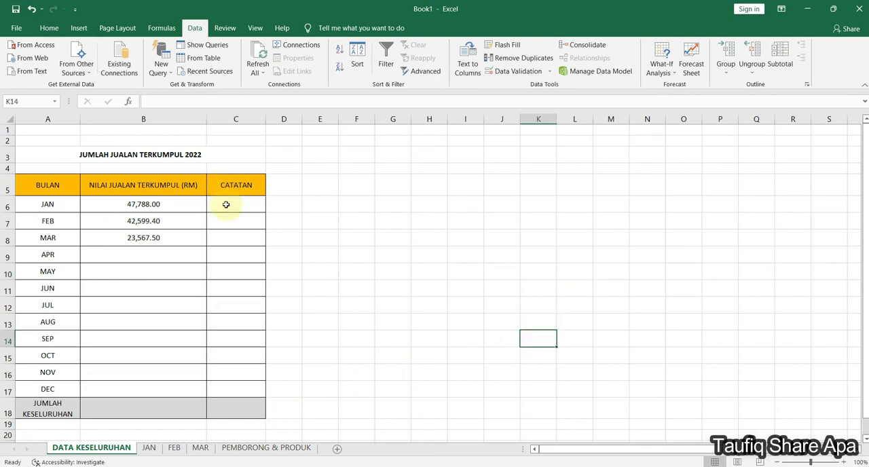
pyautogui.click(241, 407)
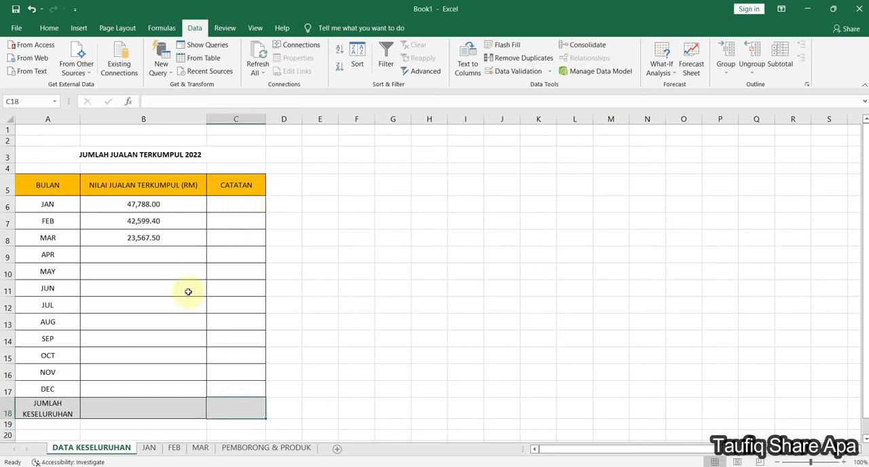
# - Total the monthly sales in B6:B17 with SUM in cell B18 of the JUMLAH KESELURUHAN row
pyautogui.click(165, 405)
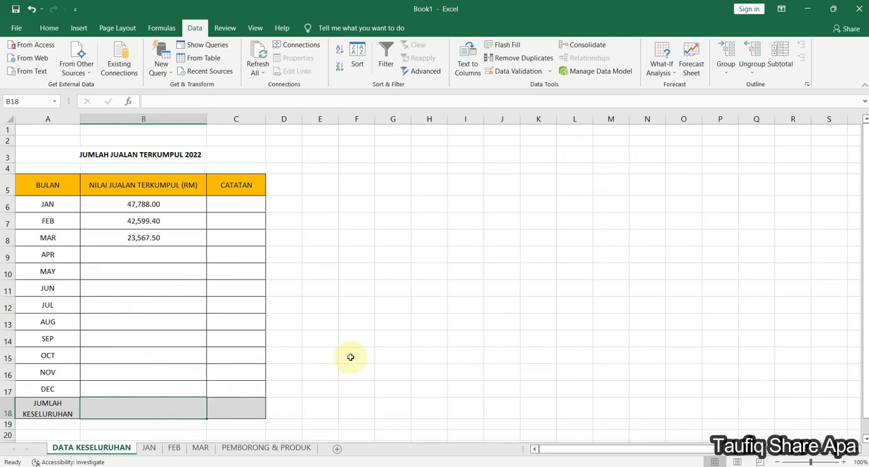
pyautogui.write('=SUM')
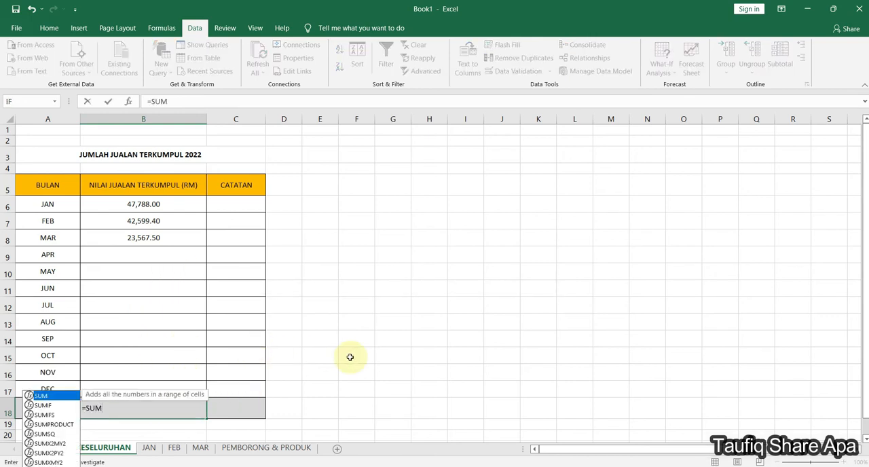
pyautogui.doubleClick(38, 395)
pyautogui.moveTo(148, 203); pyautogui.dragTo(152, 387)
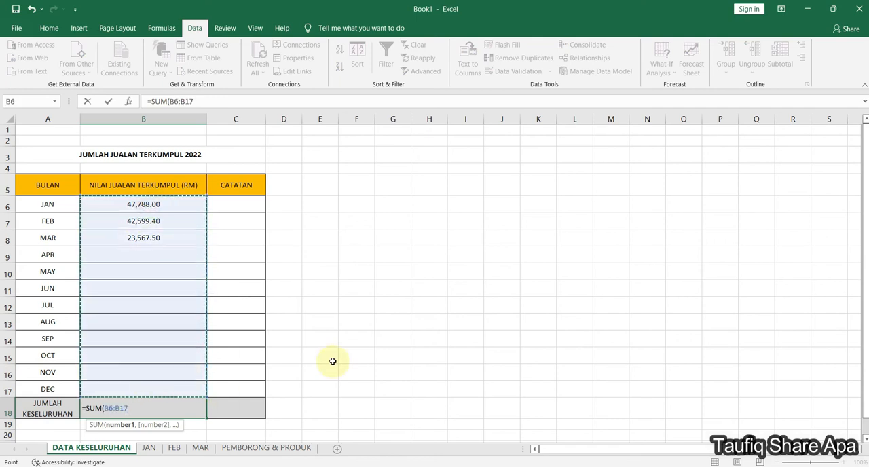
pyautogui.press('Return')
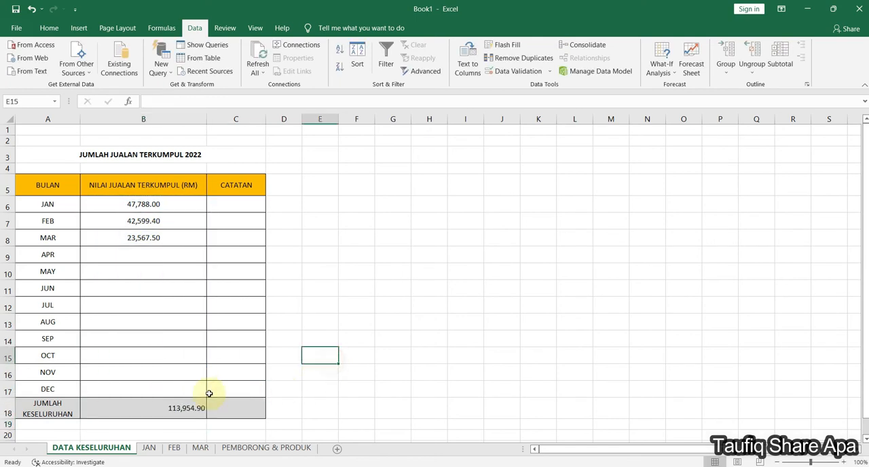
pyautogui.click(185, 407)
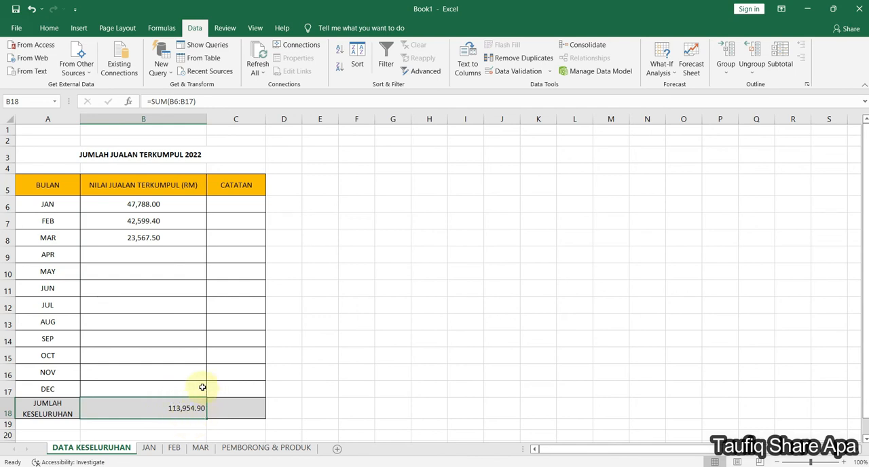
# - Switch to Book2 and link its 2022 sales cell B7 to cell B18 of Book1's DATA KESELURUHAN sheet
pyautogui.click(194, 155)
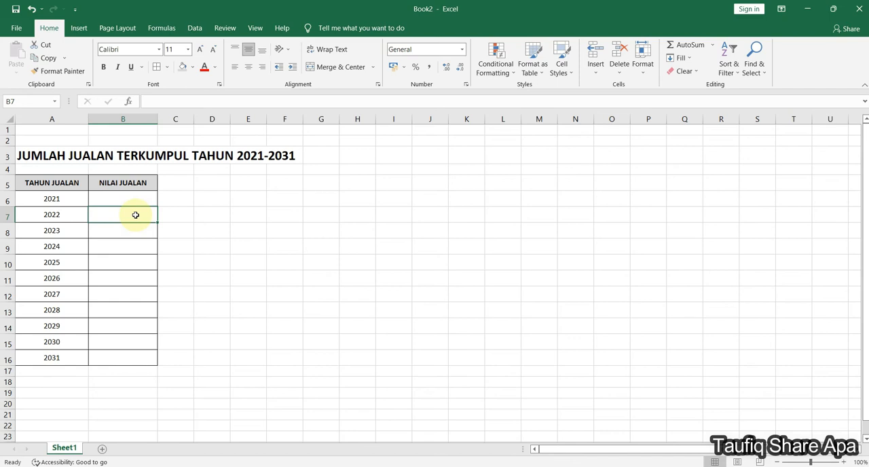
pyautogui.write('=')
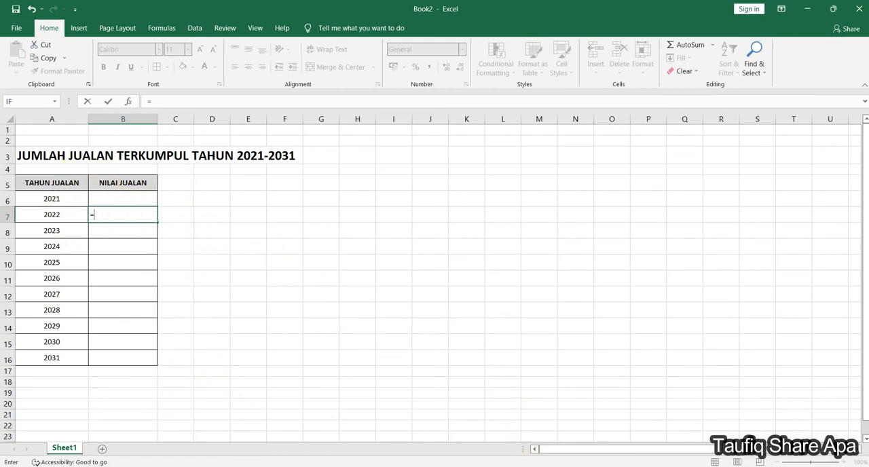
pyautogui.click(495, 421)
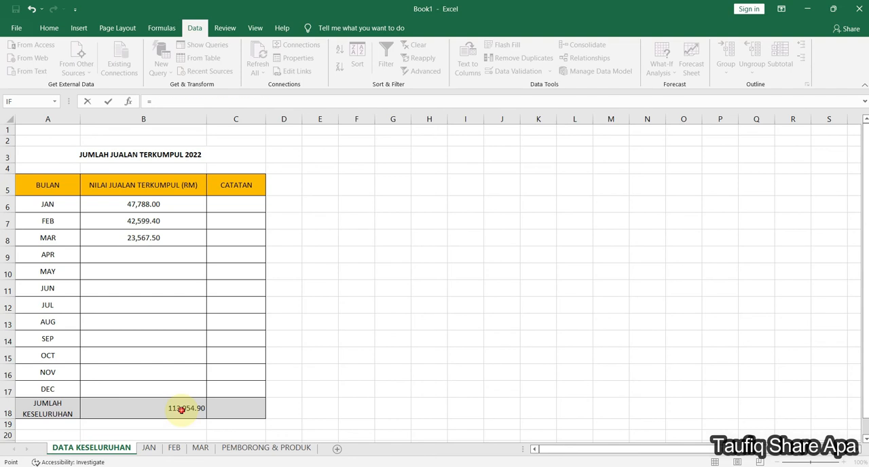
pyautogui.click(181, 409)
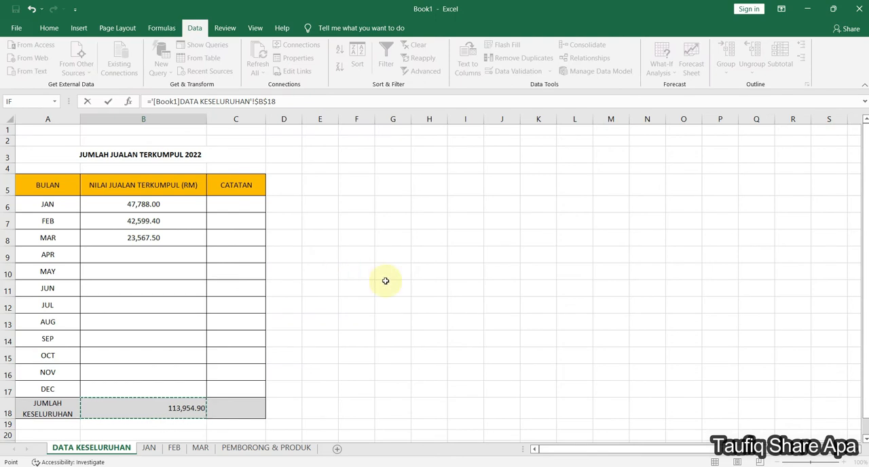
pyautogui.press('Return')
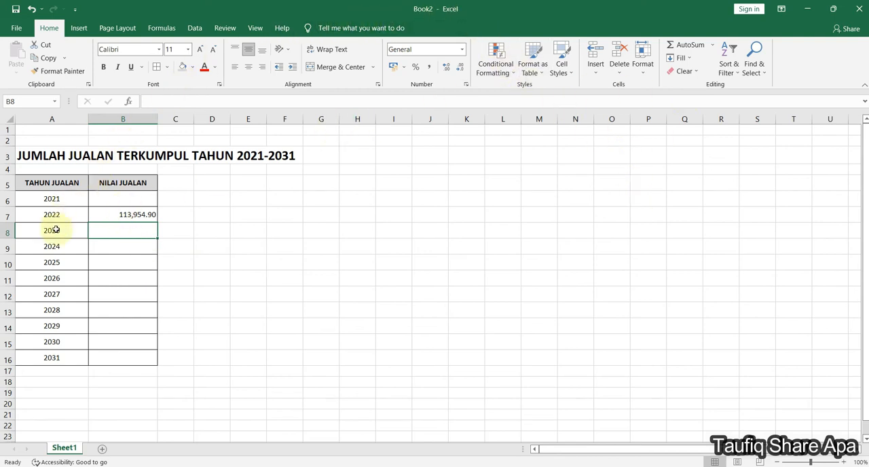
# - Compare the linked 2022 value in Book2 with the grand total in B18 of Book1
pyautogui.click(249, 327)
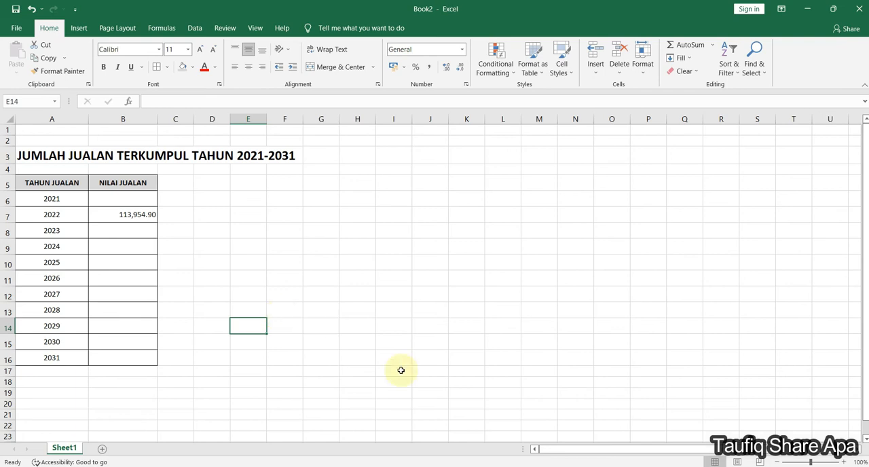
pyautogui.click(509, 465)
pyautogui.click(391, 305)
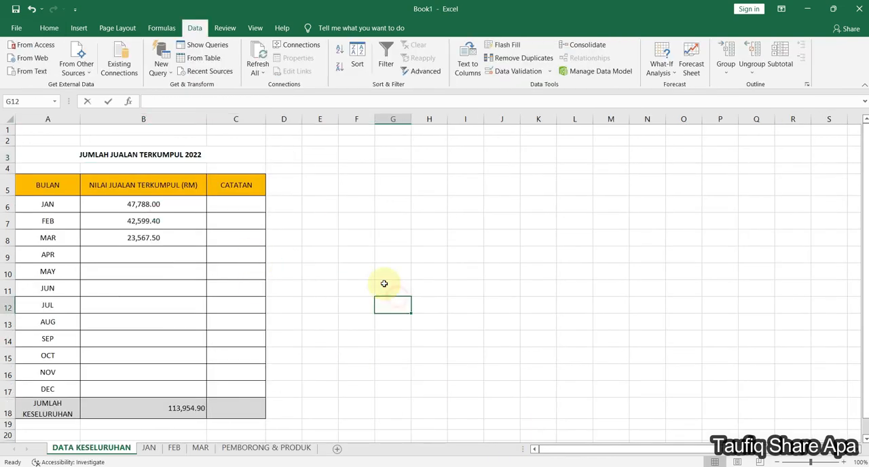
pyautogui.click(190, 413)
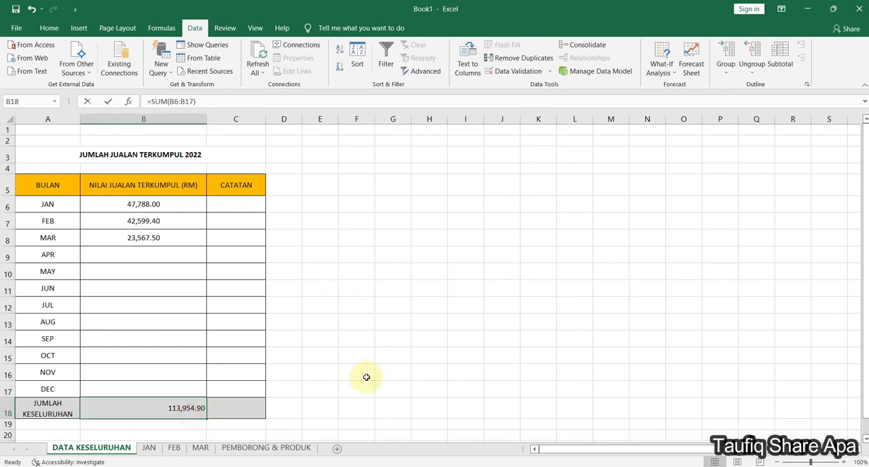
pyautogui.click(401, 361)
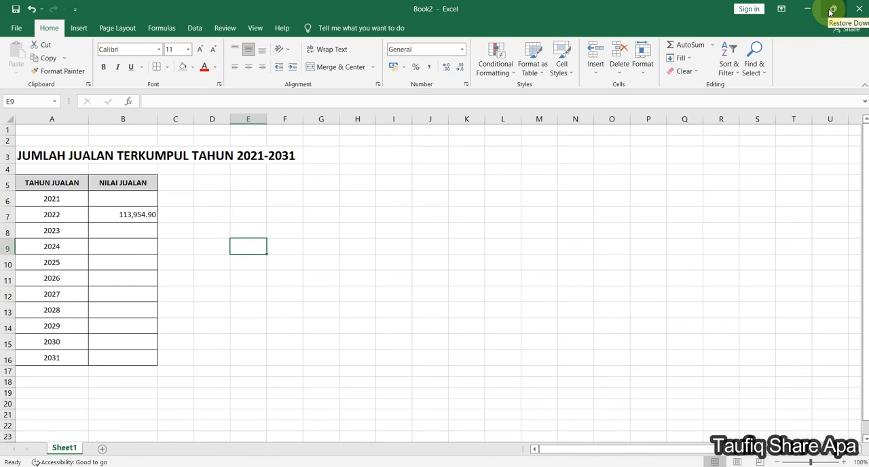
# - Arrange the Book1 and Book2 windows side by side and check cell B7's link against the grand total in B18
pyautogui.click(832, 11)
pyautogui.moveTo(442, 37); pyautogui.dragTo(623, 37)
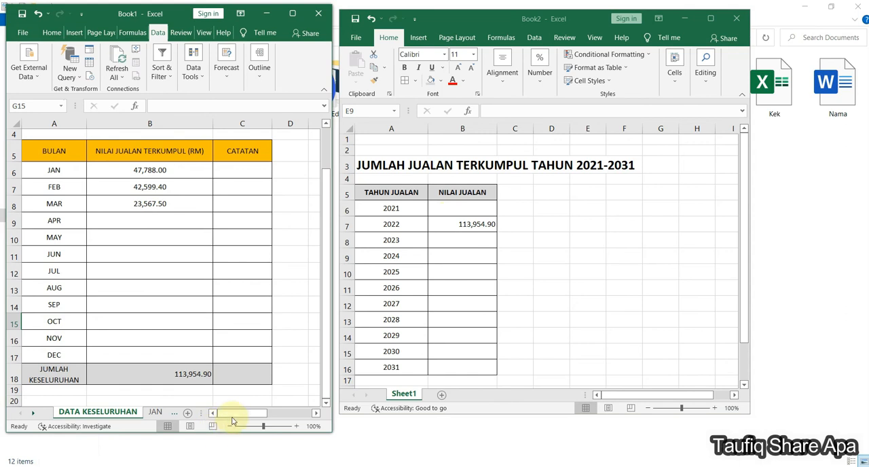
pyautogui.click(188, 374)
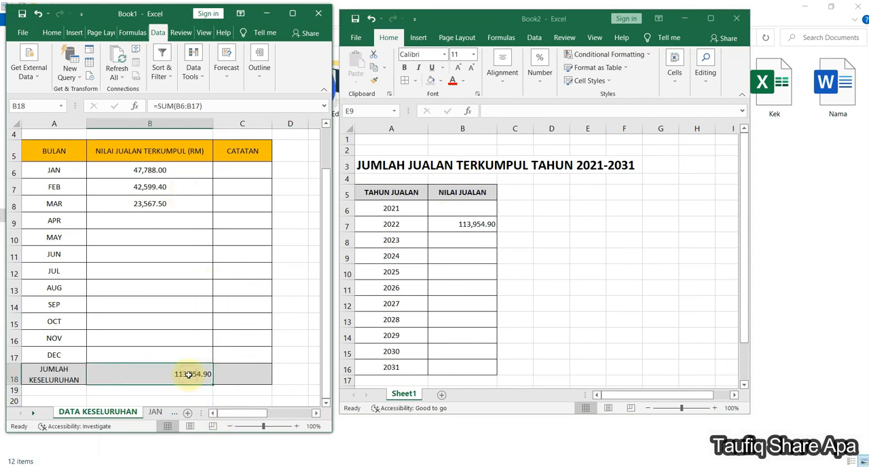
pyautogui.click(465, 230)
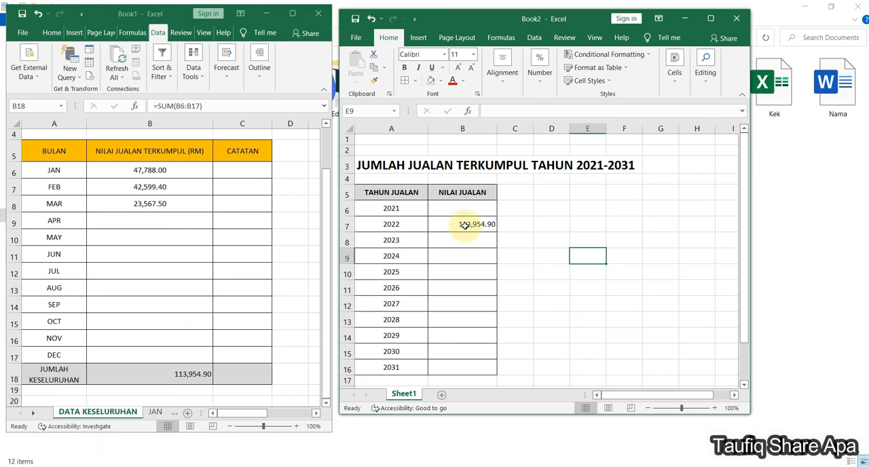
pyautogui.click(588, 274)
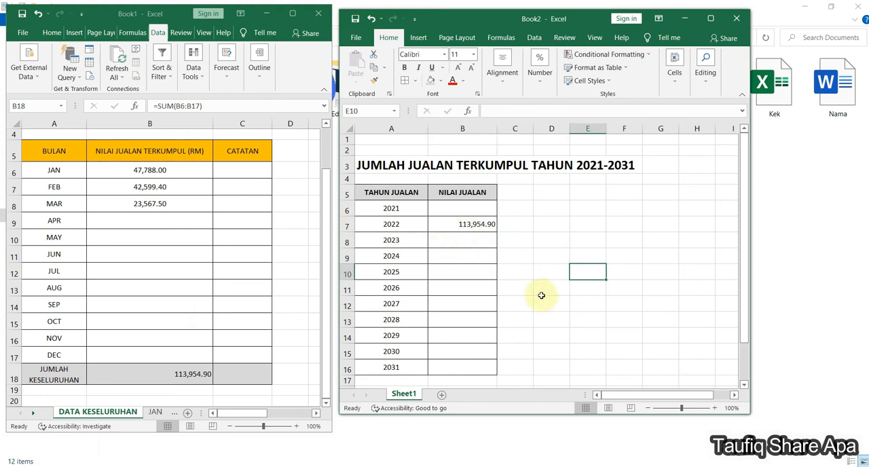
pyautogui.click(466, 227)
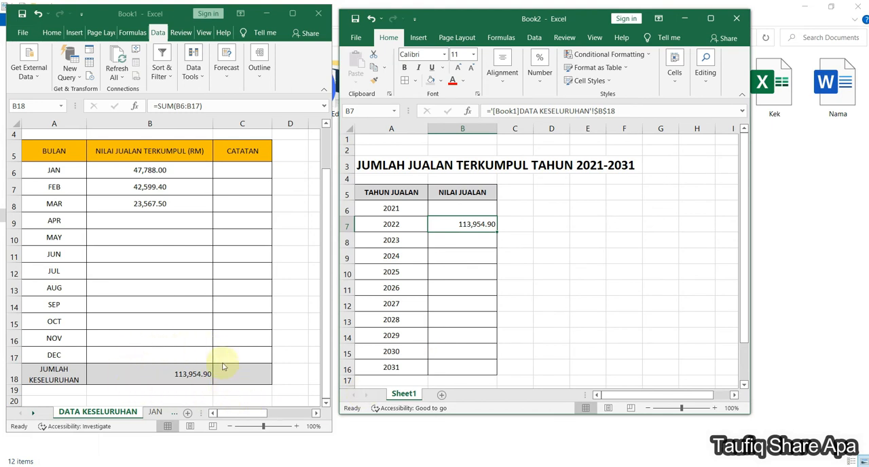
pyautogui.click(190, 377)
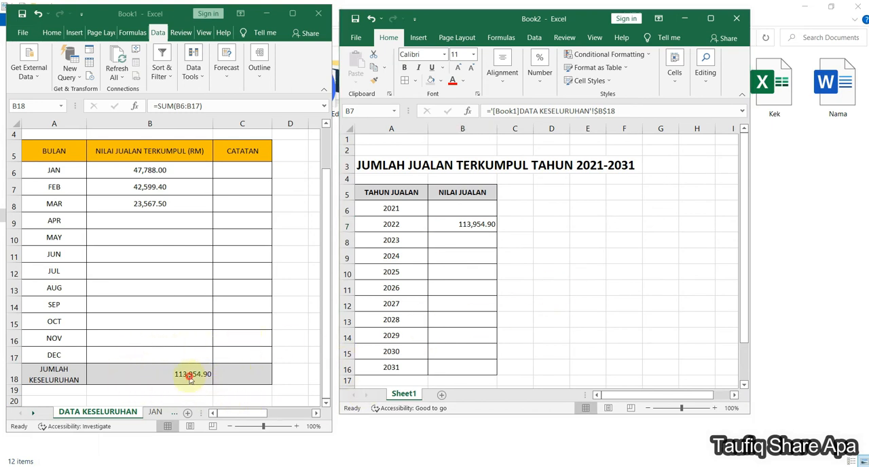
# - Delete the link formula from the 2022 sales cell B7 in Book2
pyautogui.click(478, 226)
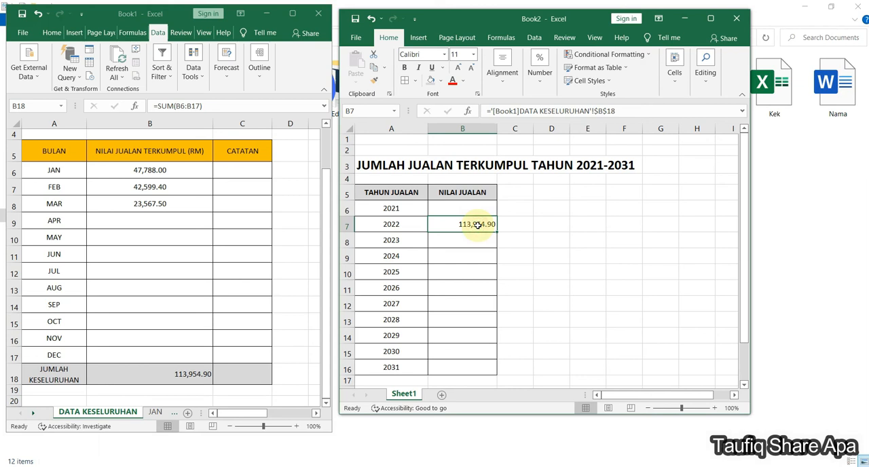
pyautogui.press('Delete')
pyautogui.click(655, 288)
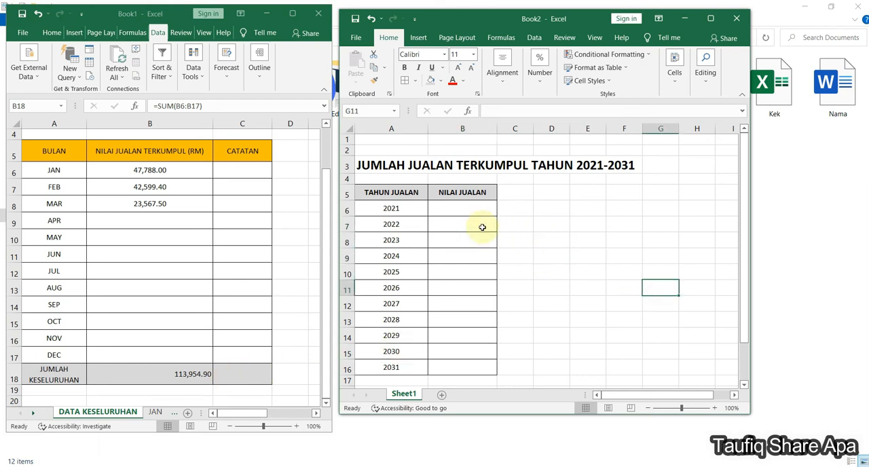
pyautogui.click(477, 224)
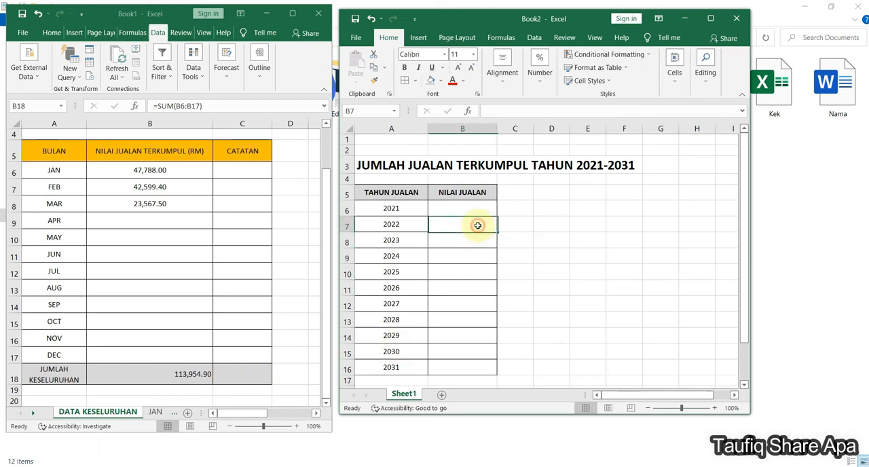
# - Link the 2022 sales cell B7 in Book2 to the grand total in B18 of Book1's DATA KESELURUHAN sheet
pyautogui.click(324, 206)
pyautogui.scroll(1, 324, 206)
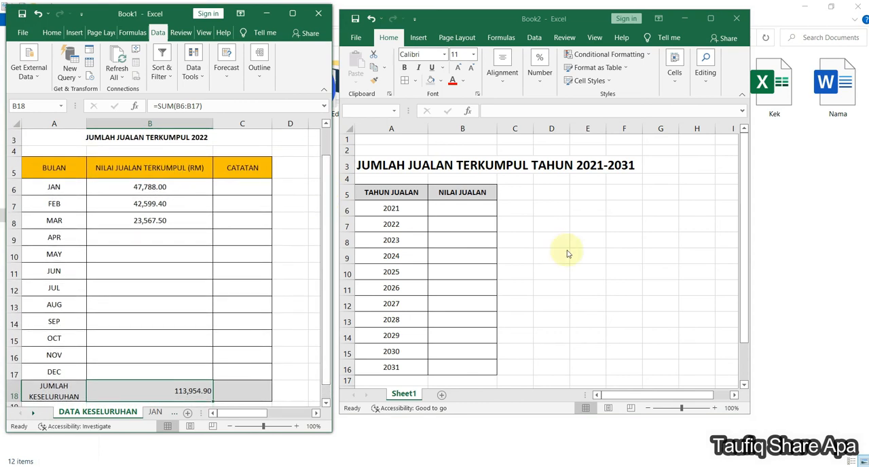
pyautogui.click(456, 224)
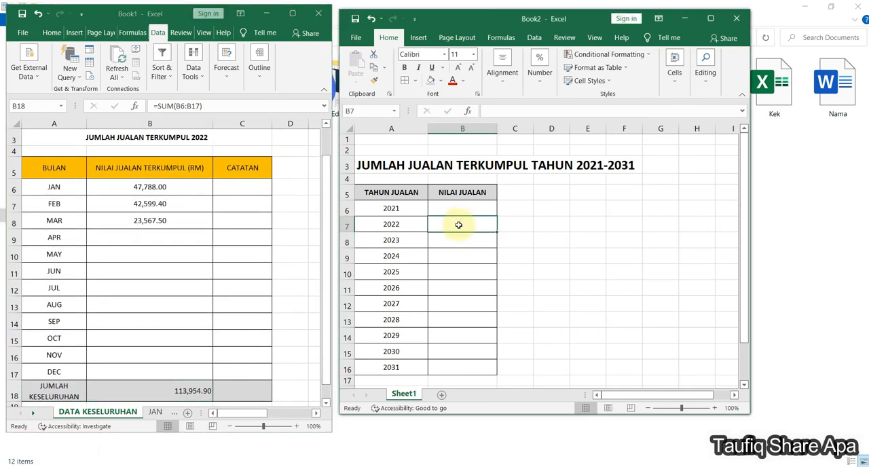
pyautogui.write('=')
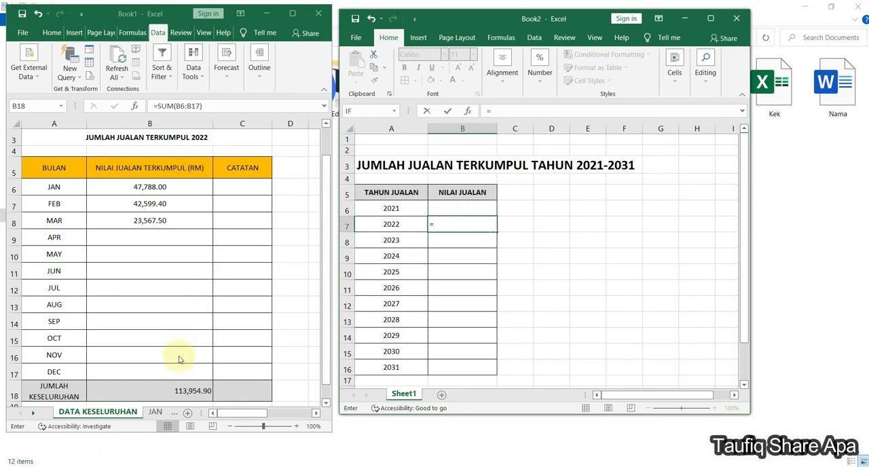
pyautogui.click(184, 394)
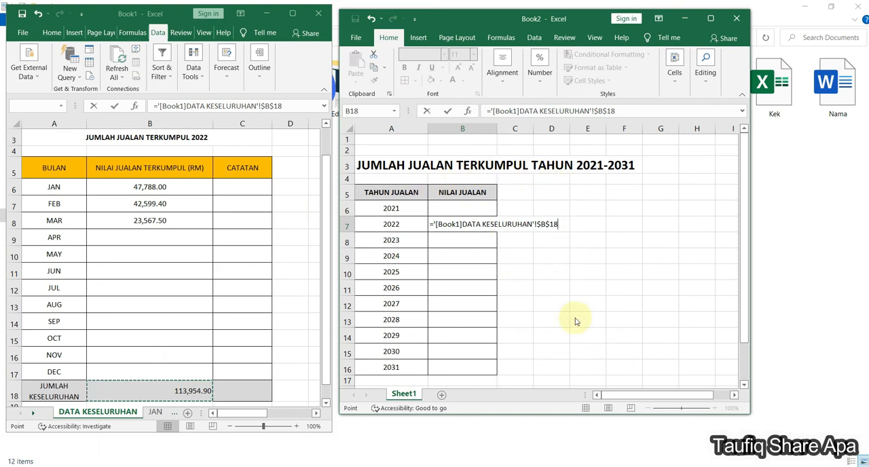
pyautogui.press('Return')
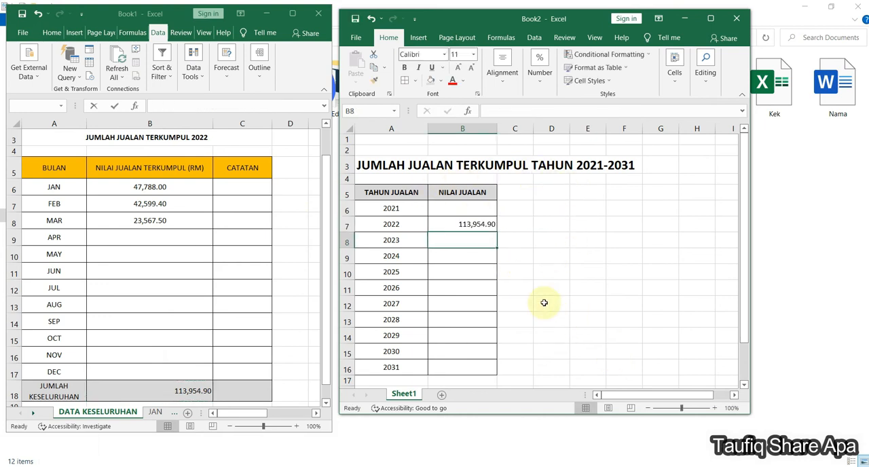
# - Compare B7's link formula in Book2 with the January link in B6 and the grand total in B18 of Book1
pyautogui.click(482, 225)
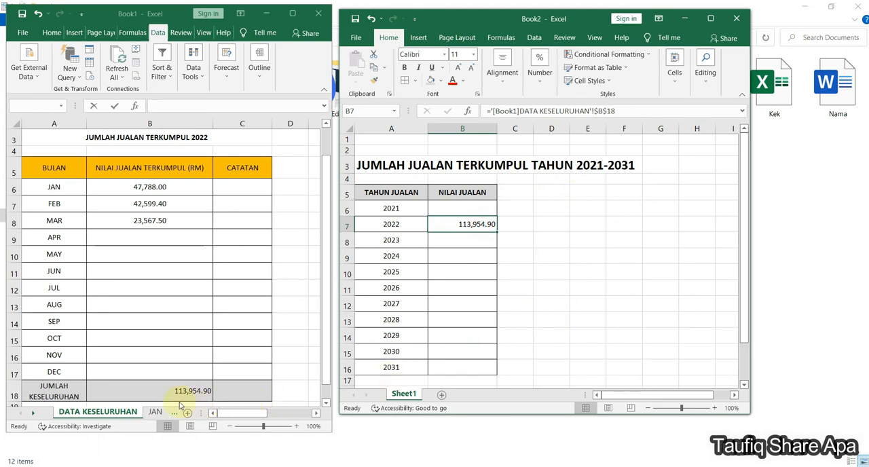
pyautogui.click(148, 190)
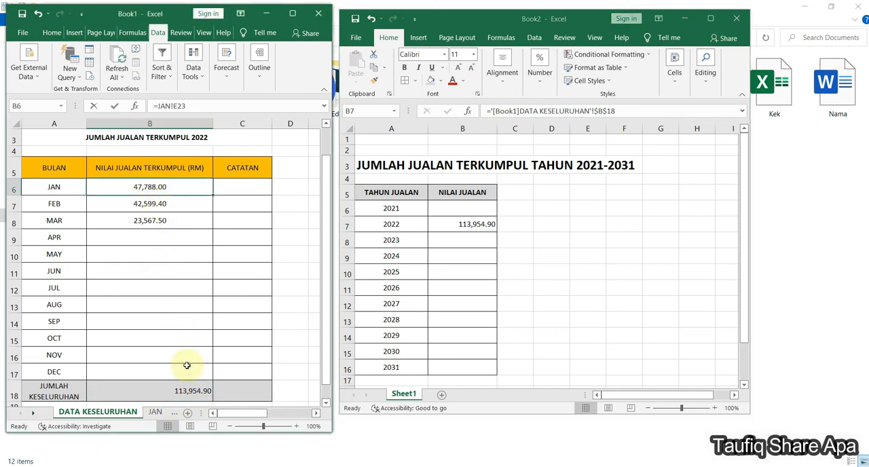
pyautogui.click(188, 391)
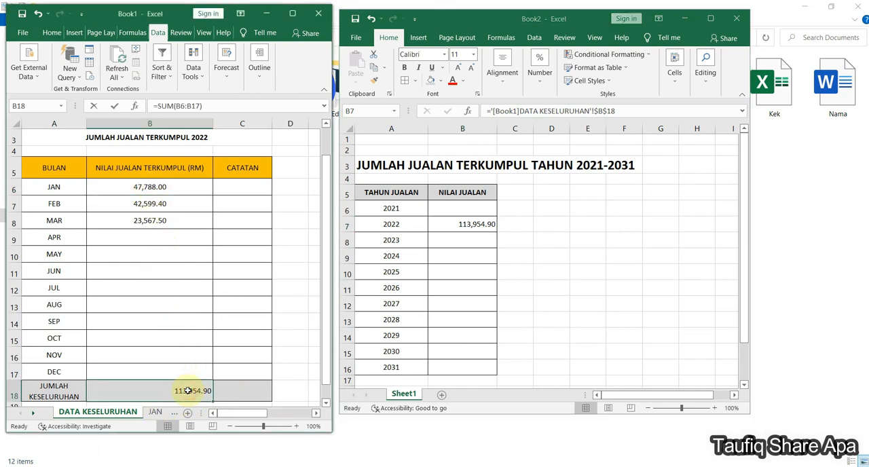
pyautogui.click(486, 227)
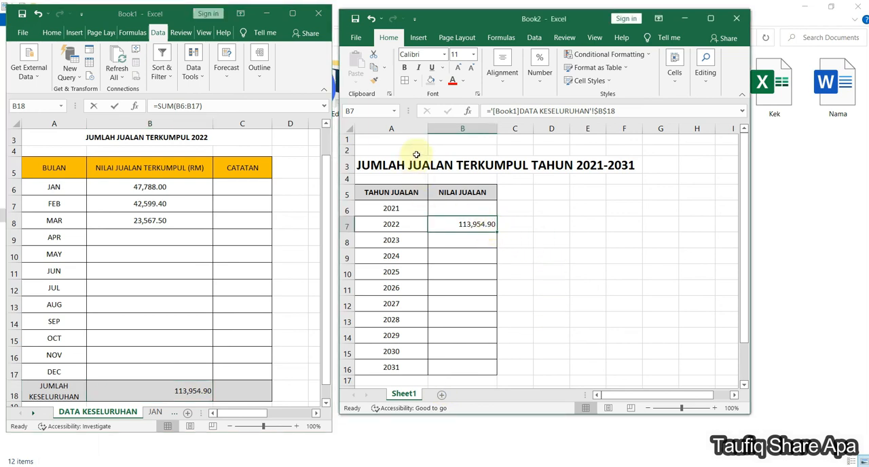
# - Show Book1's JAN sheet, move the Book2 window farther away and widen the Book1 window to reveal the quantity column
pyautogui.click(160, 414)
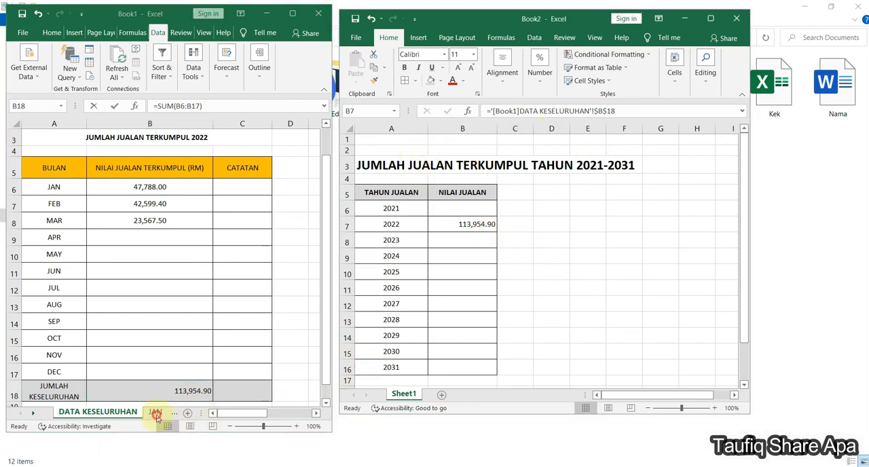
pyautogui.click(156, 413)
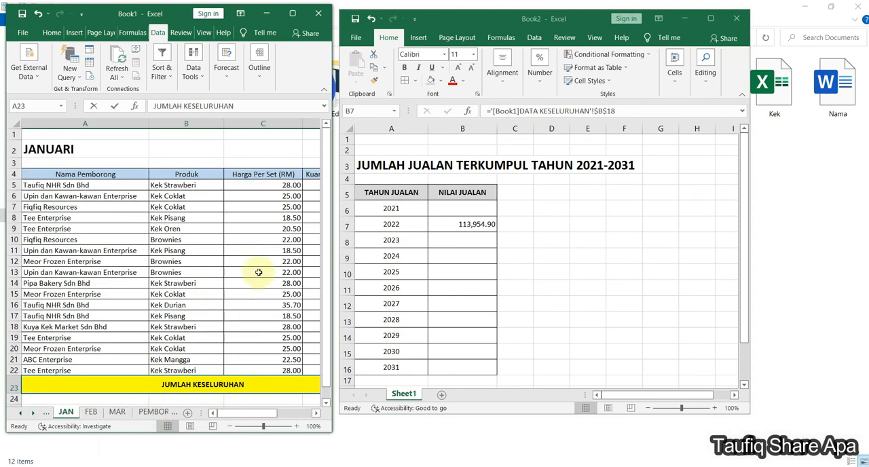
pyautogui.moveTo(222, 414); pyautogui.dragTo(223, 417)
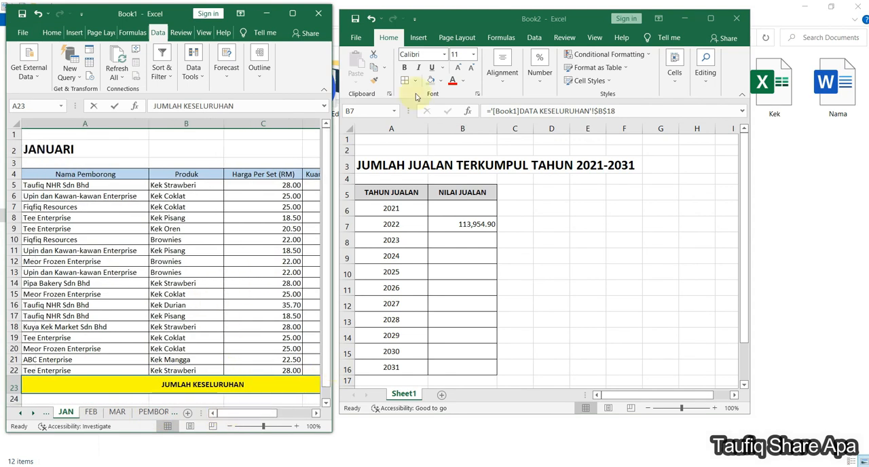
pyautogui.moveTo(475, 15); pyautogui.dragTo(572, 9)
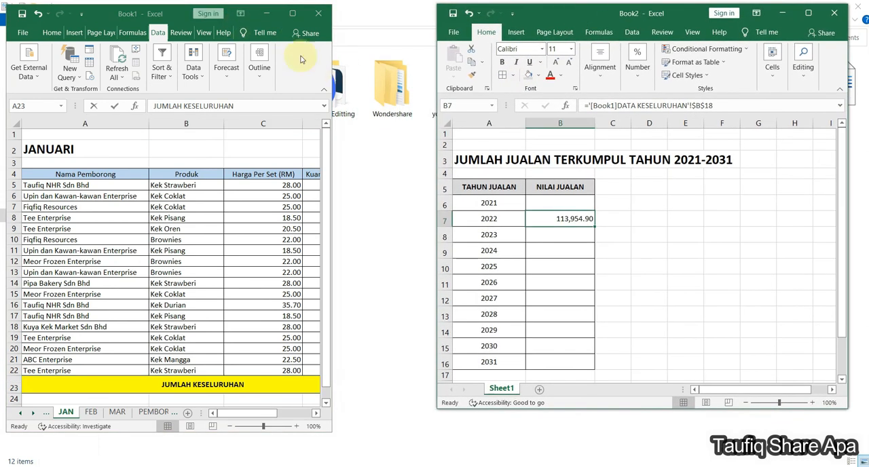
pyautogui.moveTo(332, 105); pyautogui.dragTo(397, 109)
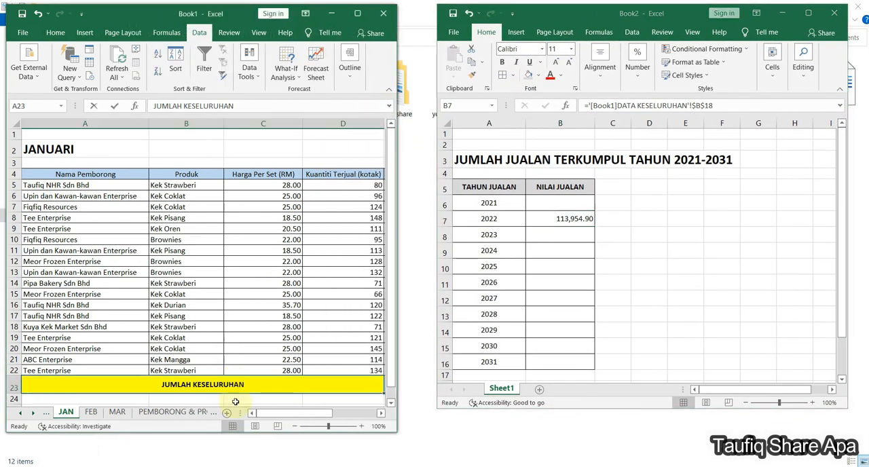
# - Set the quantity sold in D20 of the JAN sheet to 120
pyautogui.moveTo(281, 414); pyautogui.dragTo(286, 416)
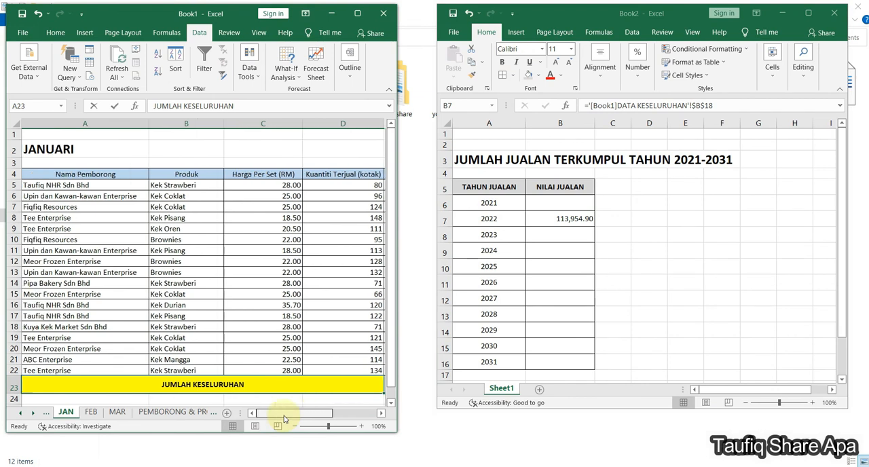
pyautogui.click(333, 350)
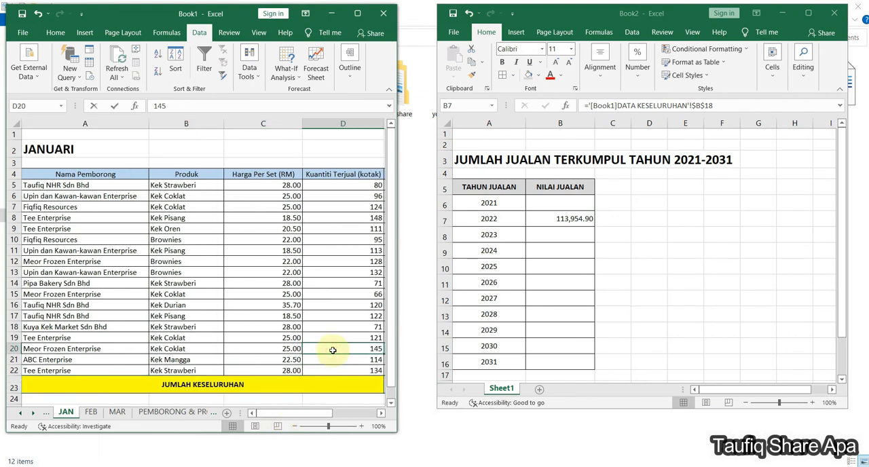
pyautogui.write('120')
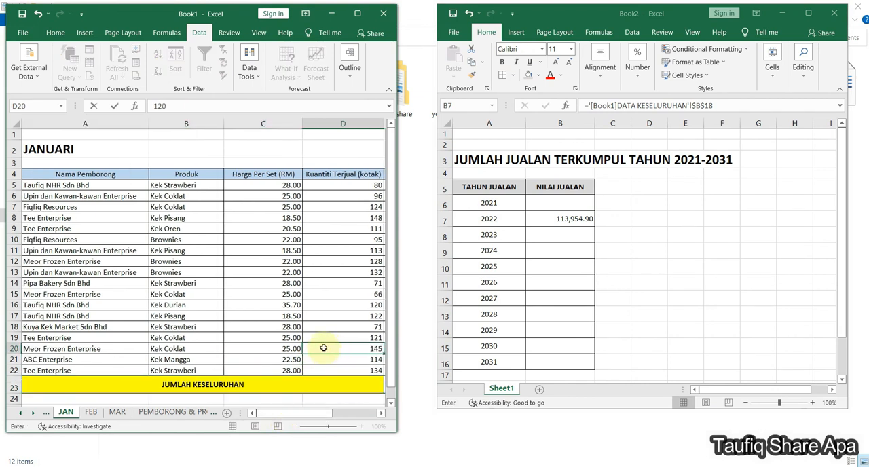
pyautogui.scroll(-1, 319, 380)
pyautogui.moveTo(305, 413); pyautogui.dragTo(320, 415)
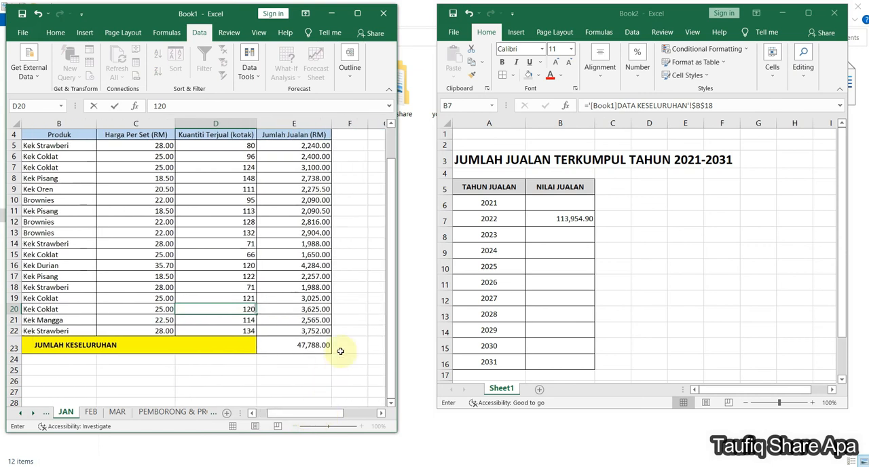
pyautogui.press('Return')
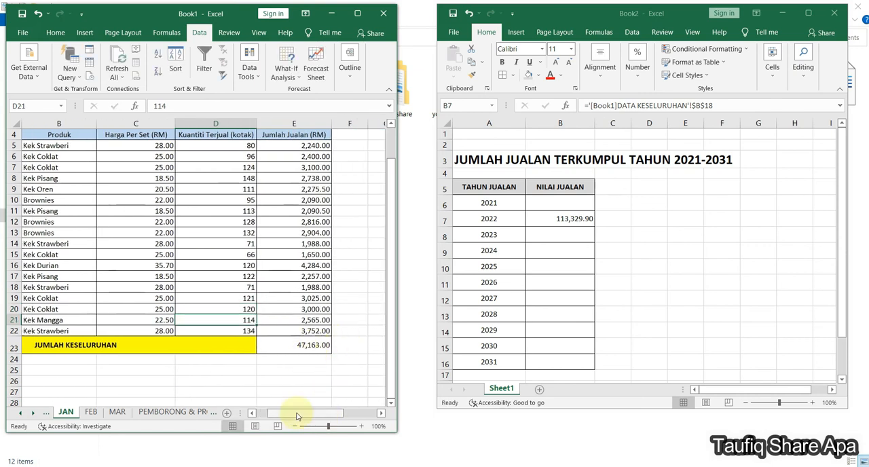
# - Check the January value and grand total in DATA KESELURUHAN against the linked 2022 value in Book2
pyautogui.moveTo(296, 417); pyautogui.dragTo(285, 416)
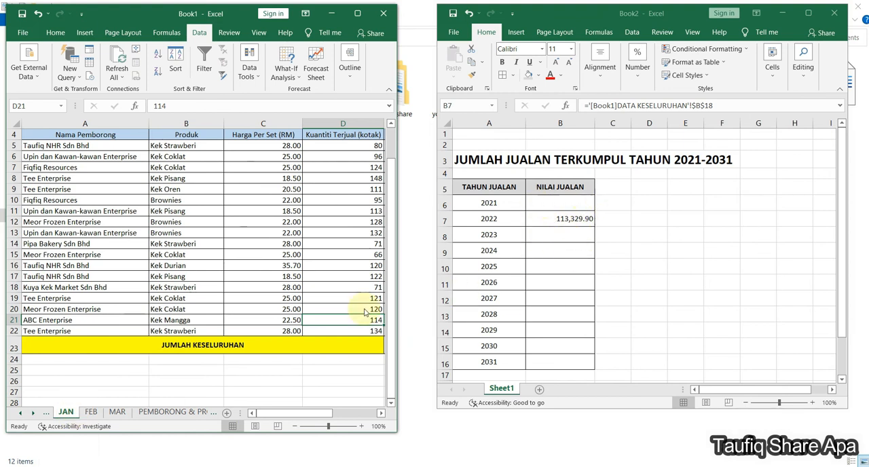
pyautogui.click(50, 414)
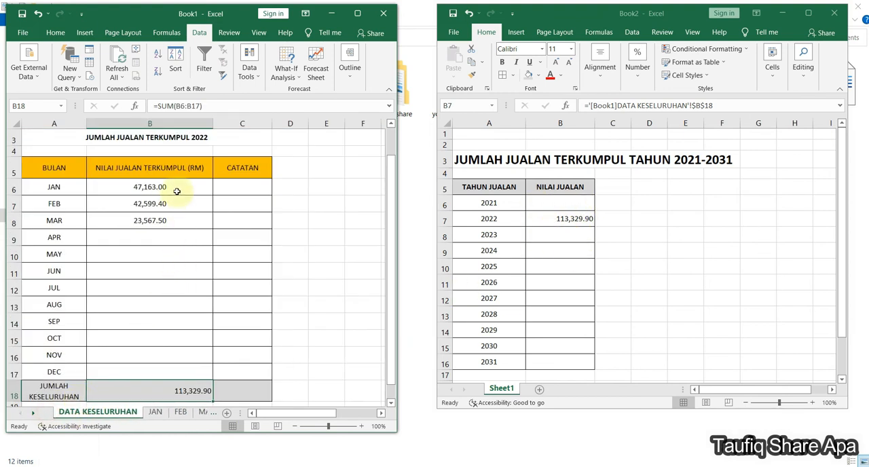
pyautogui.click(178, 189)
pyautogui.click(189, 392)
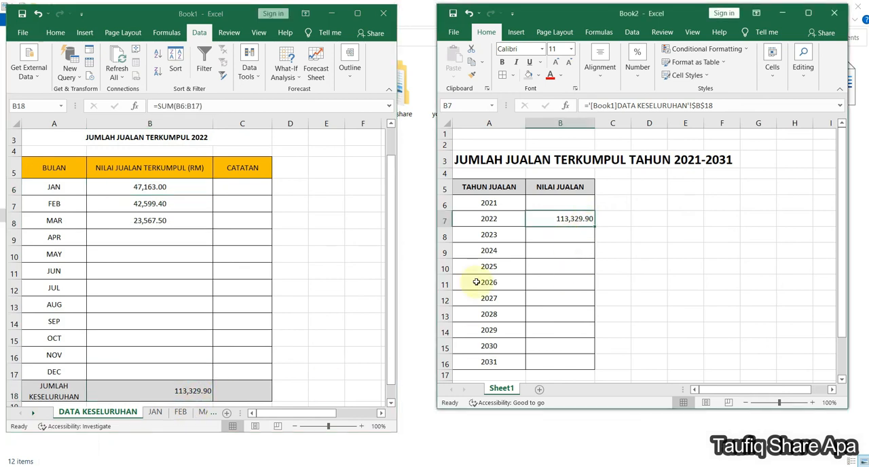
# - Return to the JAN sheet and set the Kek Durian quantity in D16 to 130
pyautogui.click(152, 414)
pyautogui.click(152, 414)
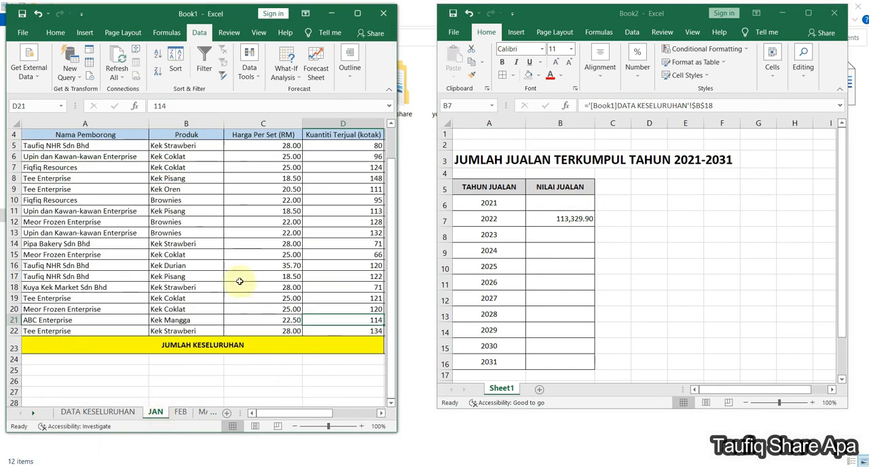
pyautogui.click(348, 266)
pyautogui.write('1')
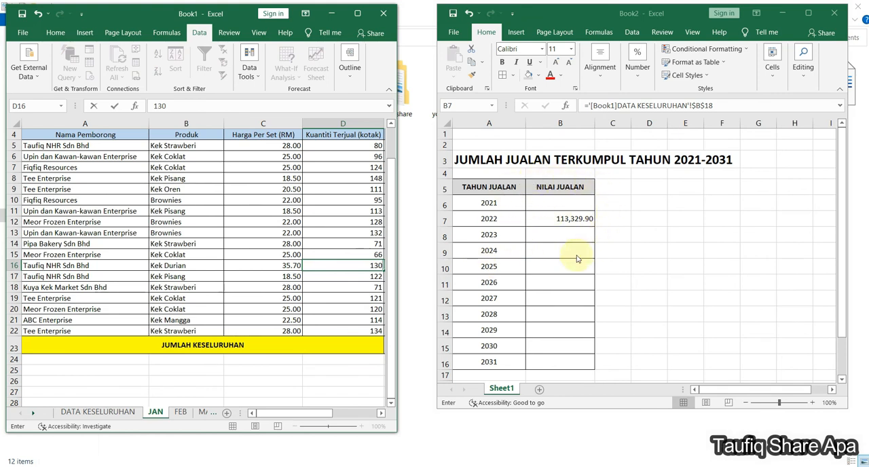
pyautogui.press('Return')
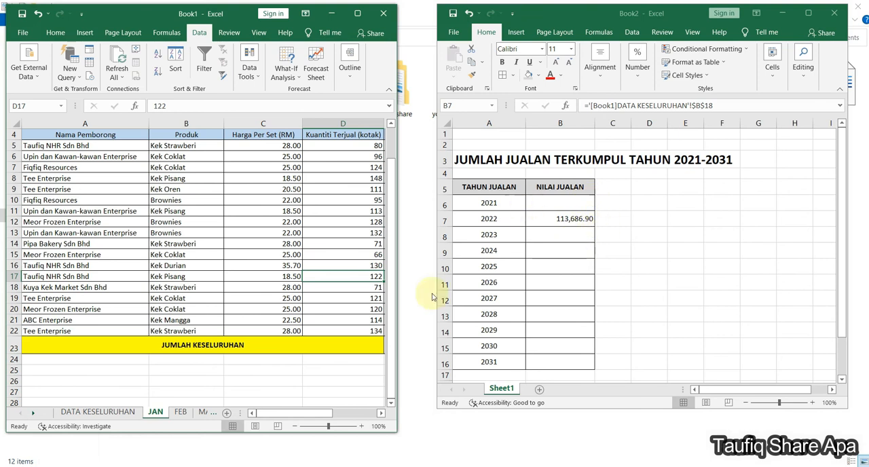
# - Check the JAN sheet's overall sales total against the January value in B6 of DATA KESELURUHAN
pyautogui.moveTo(292, 413); pyautogui.dragTo(302, 413)
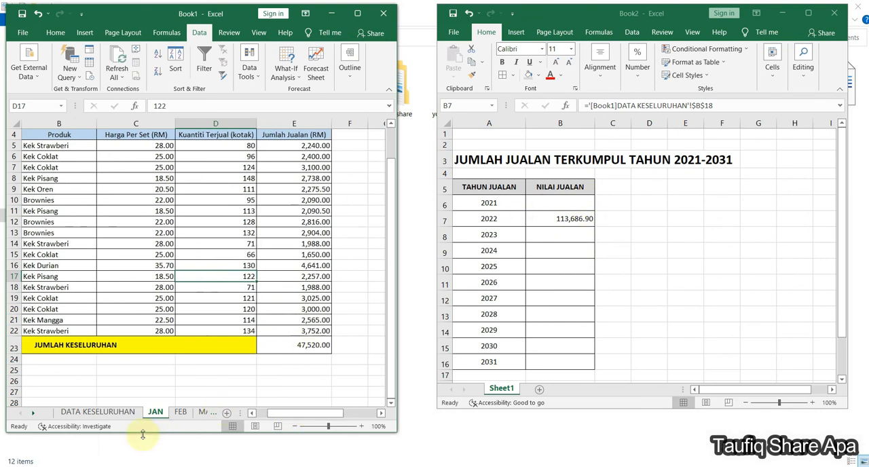
pyautogui.click(97, 412)
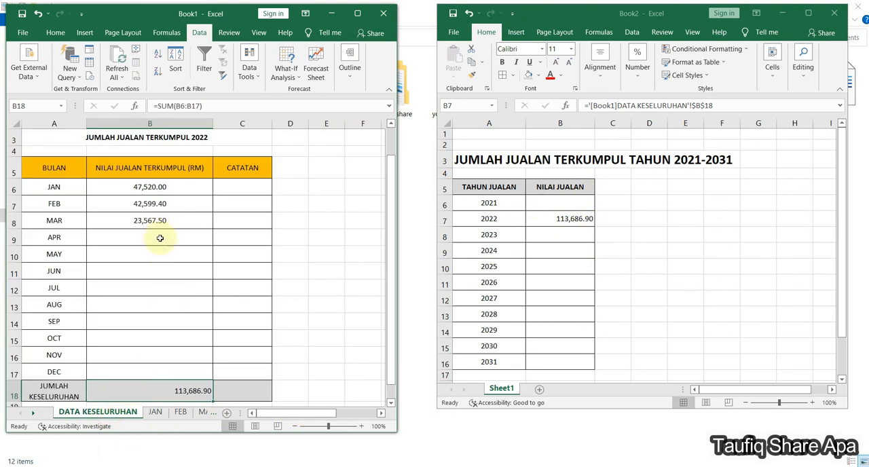
pyautogui.click(163, 190)
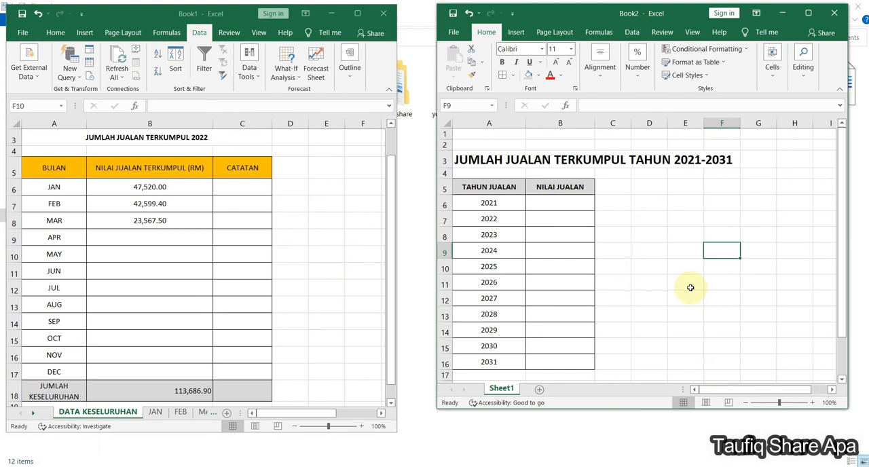
# - Write the formula ='[Book1]DATA KESELURUHAN'!$B$18 by hand in B7 of Book2, using an absolute reference for the 2022 sales
pyautogui.click(578, 218)
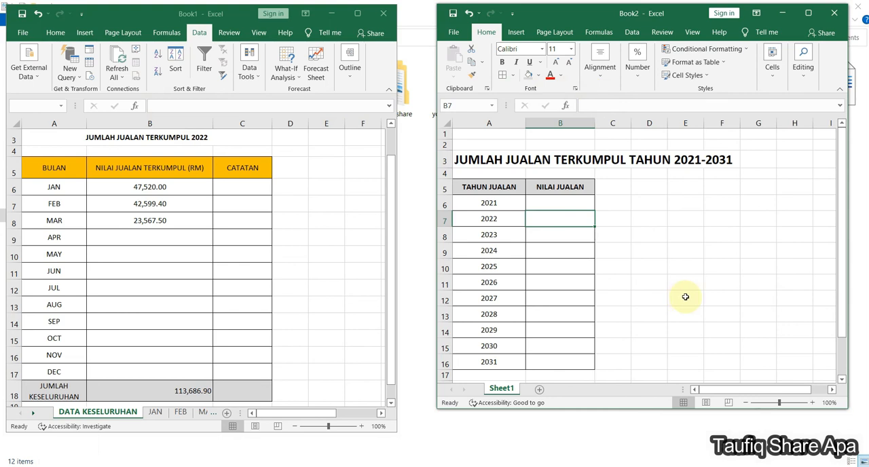
pyautogui.write('=')
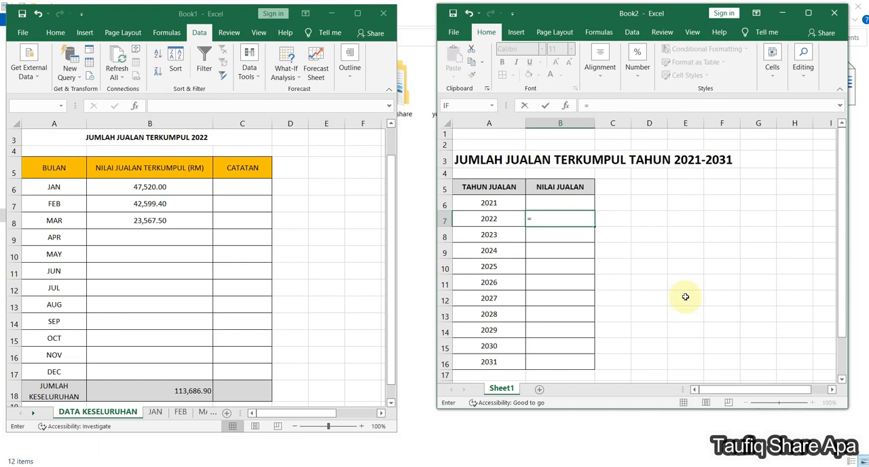
pyautogui.write("'")
pyautogui.write('[Book1')
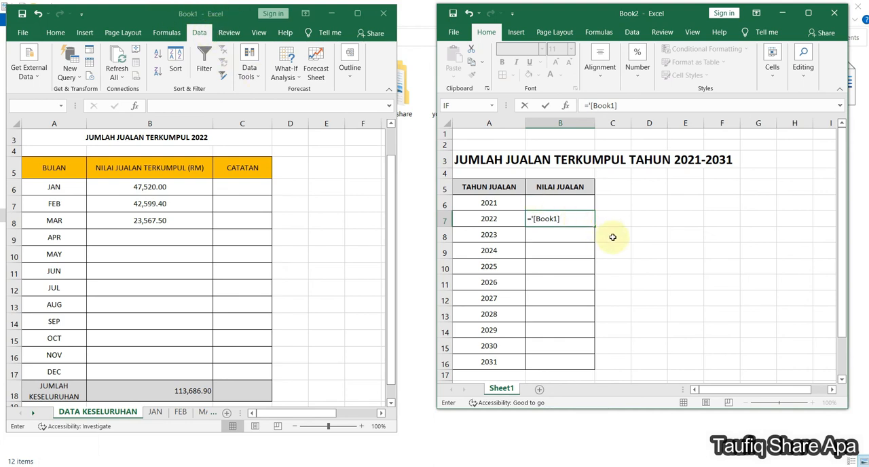
pyautogui.write('DATA KESELURUHAN')
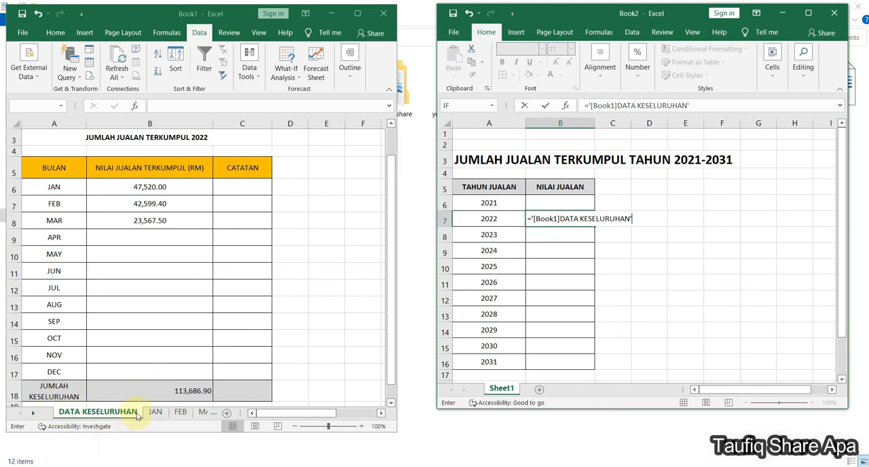
pyautogui.write('!B18')
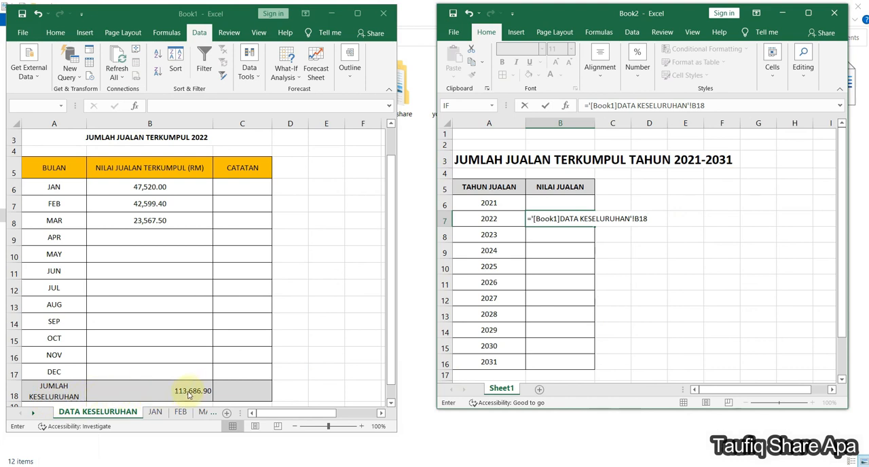
pyautogui.press('F2')
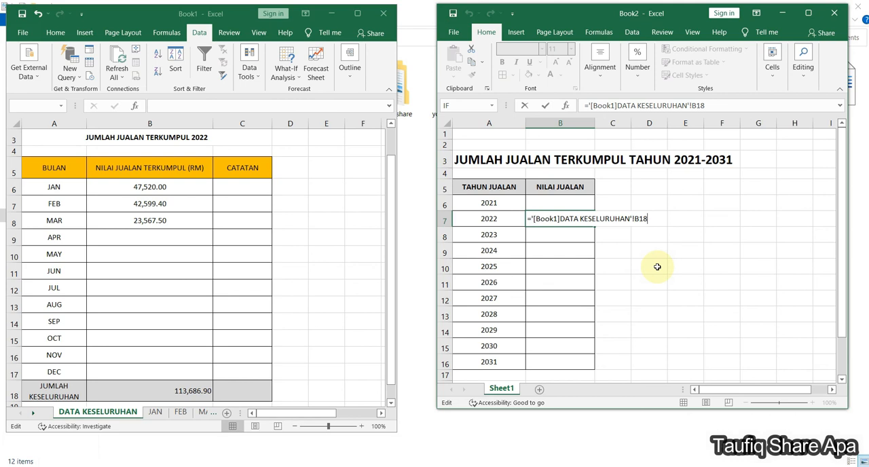
pyautogui.press('F4')
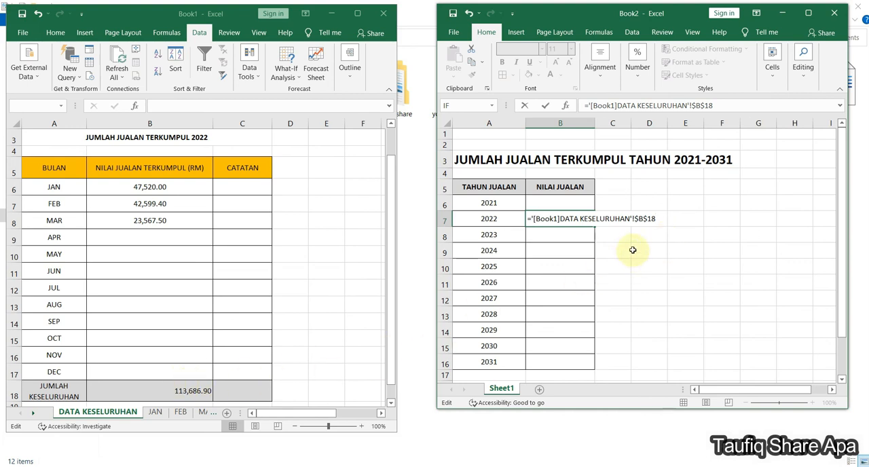
pyautogui.press('Return')
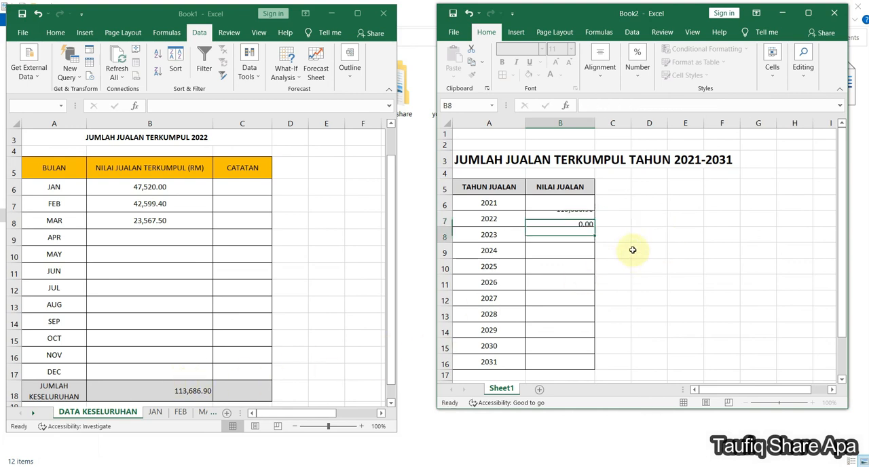
# - Review the external reference formula in Book2's 2022 sales cell B7
pyautogui.click(591, 219)
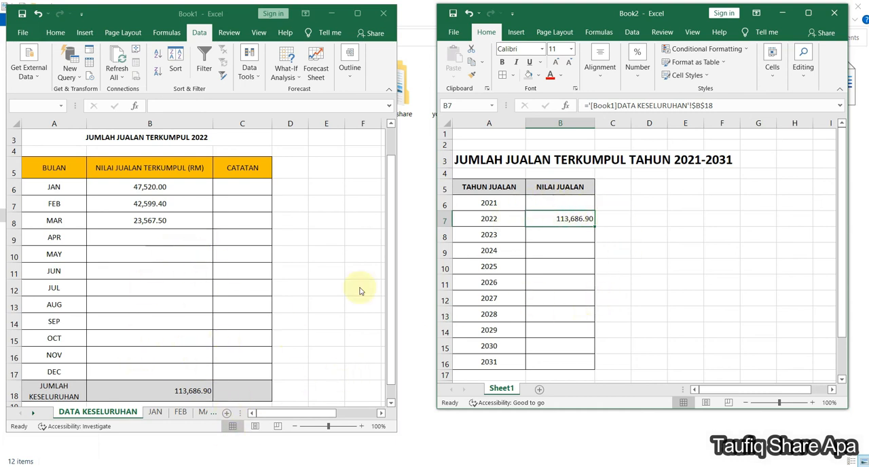
pyautogui.click(571, 219)
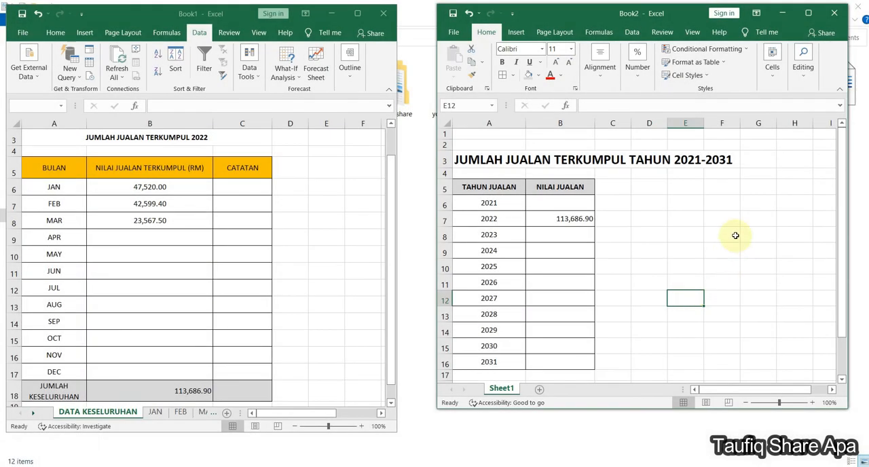
pyautogui.click(737, 208)
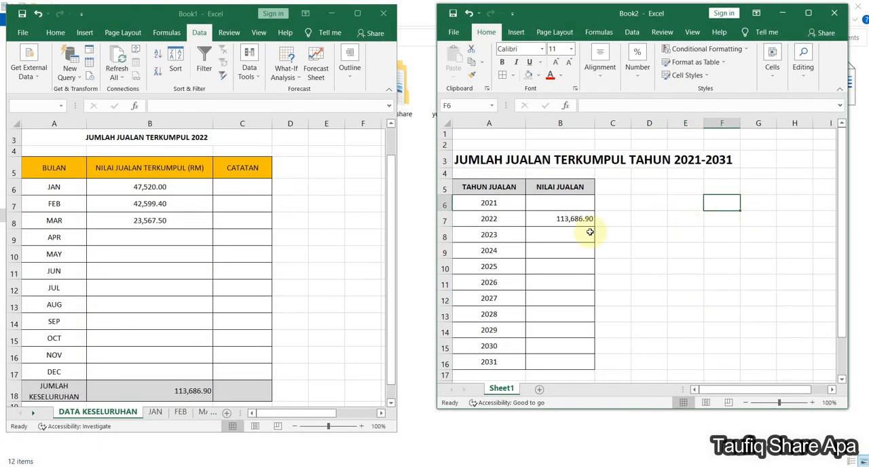
pyautogui.click(561, 216)
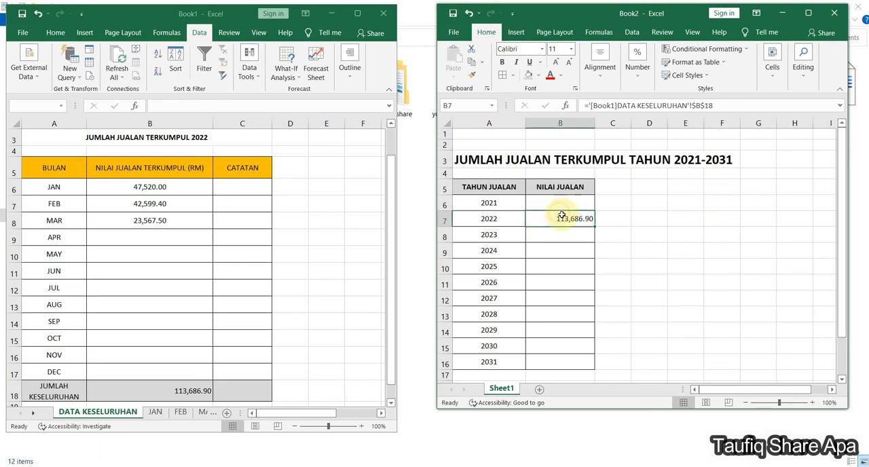
pyautogui.click(713, 266)
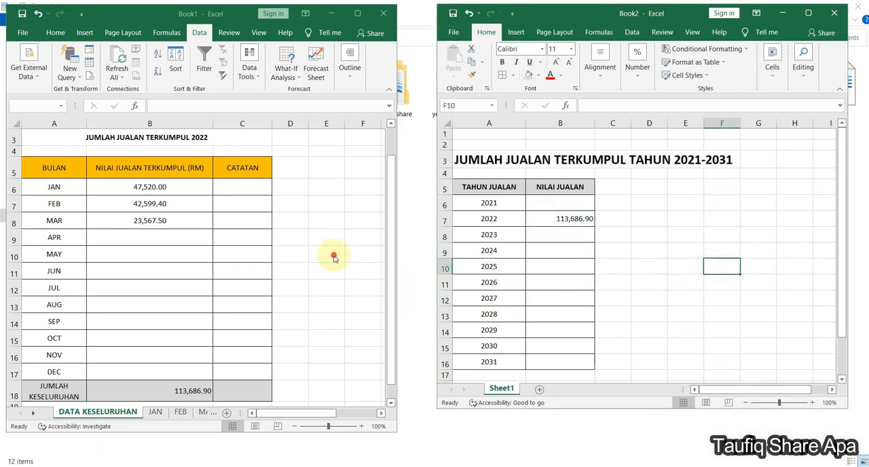
pyautogui.click(320, 237)
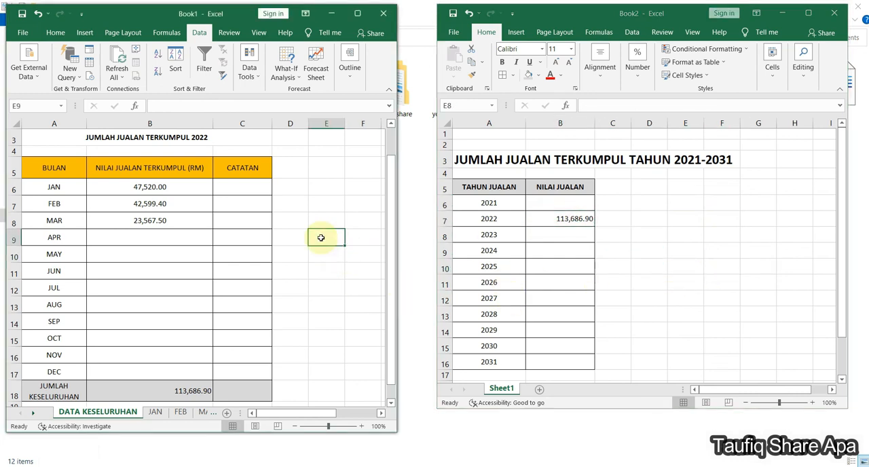
pyautogui.write('CATA')
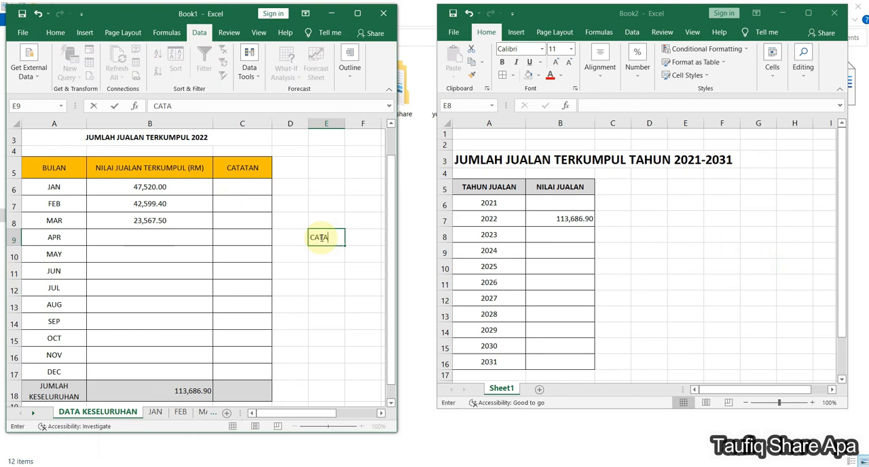
pyautogui.press('BackSpace')
pyautogui.press('BackSpace')
pyautogui.press('BackSpace')
pyautogui.press('BackSpace')
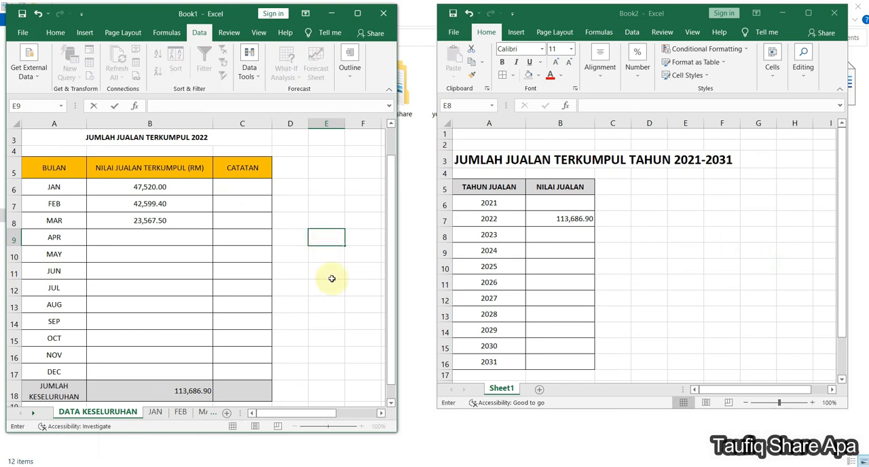
# - Enter the text RUJUKAN in cell E9 of Book1's DATA KESELURUHAN sheet
pyautogui.click(330, 307)
pyautogui.press('Up')
pyautogui.press('Up')
pyautogui.press('Up')
pyautogui.press('Up')
pyautogui.write('RUJUKAN')
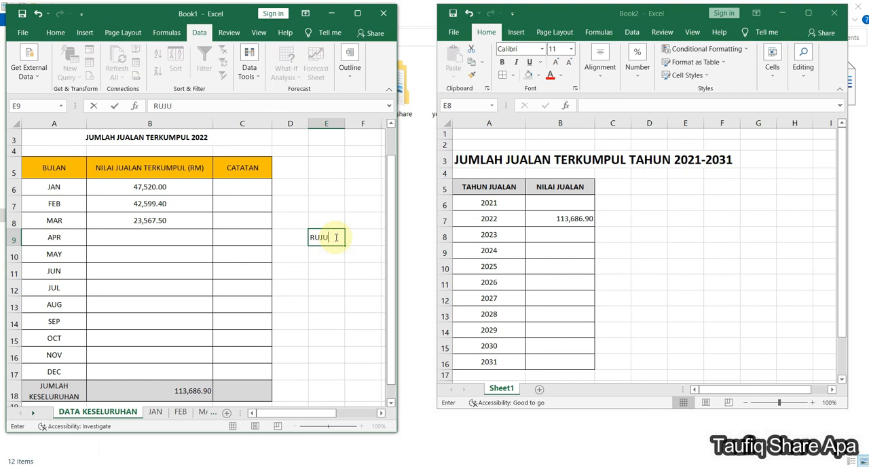
pyautogui.click(355, 285)
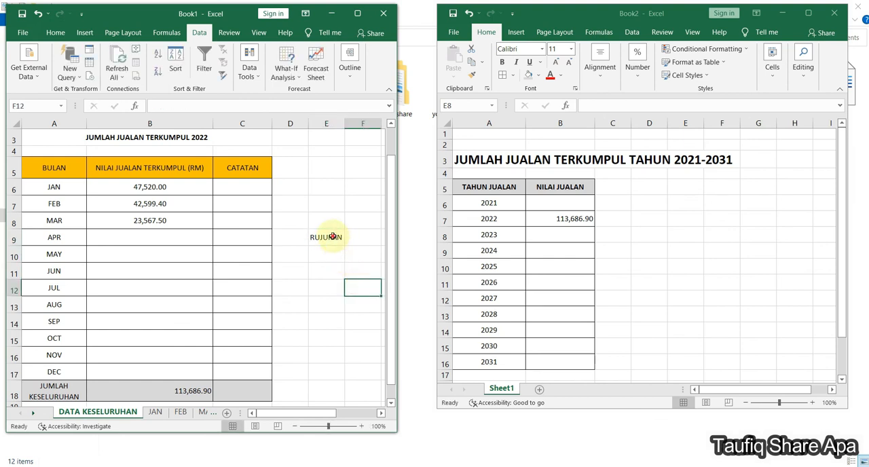
pyautogui.click(329, 237)
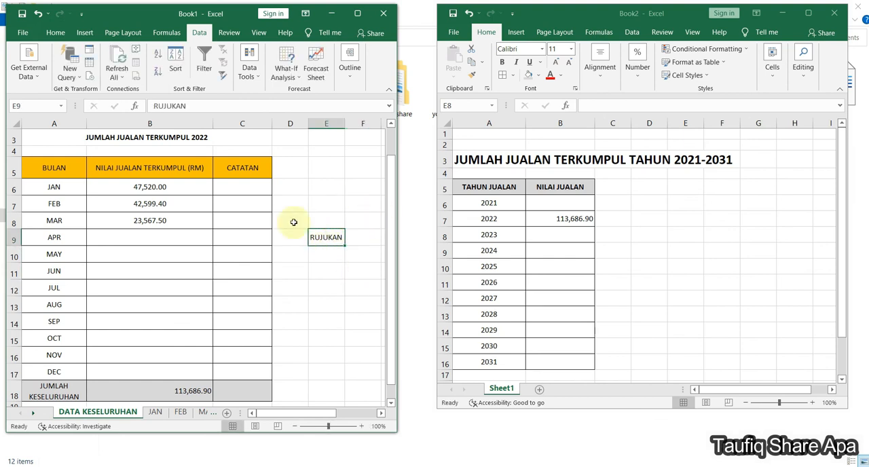
# - Link cell D8 of Book2 to cell E9 of Book1's DATA KESELURUHAN sheet and inspect its formula
pyautogui.click(658, 236)
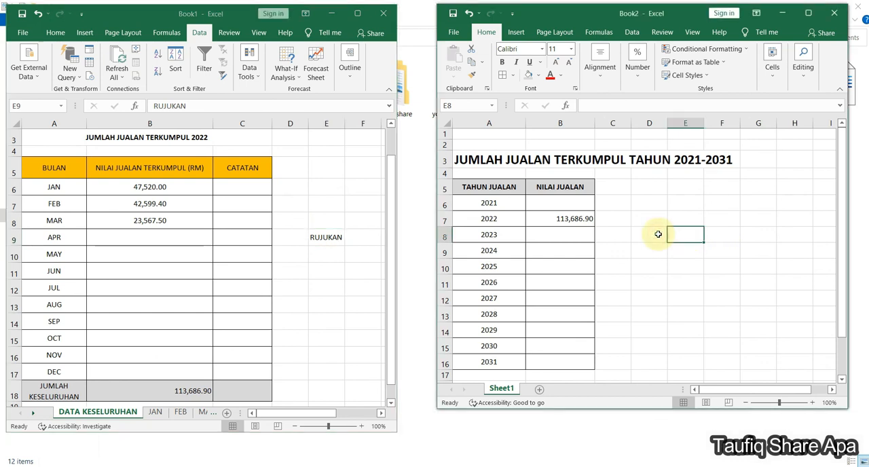
pyautogui.write('=')
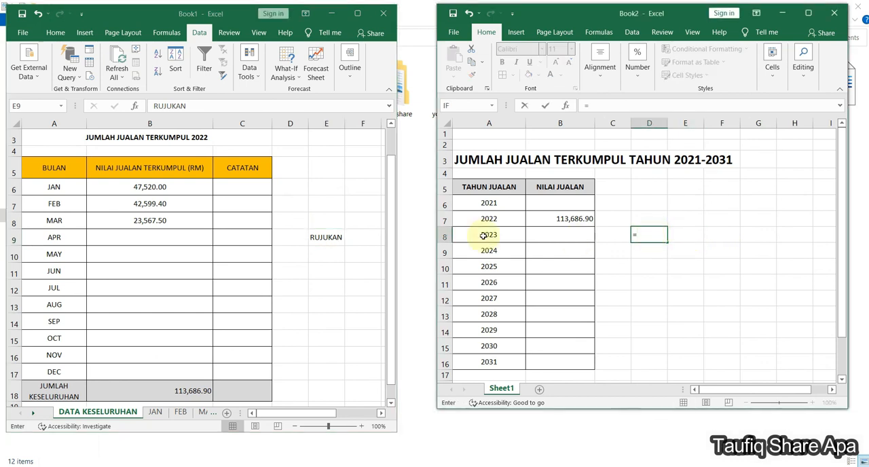
pyautogui.click(327, 237)
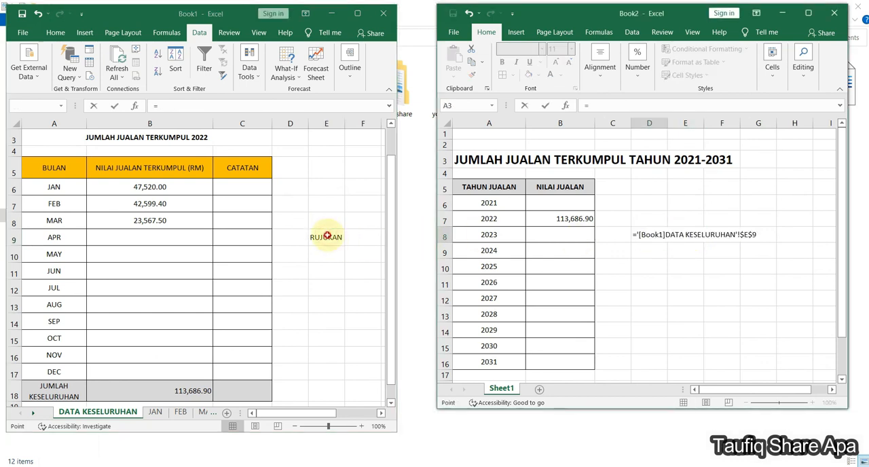
pyautogui.press('Return')
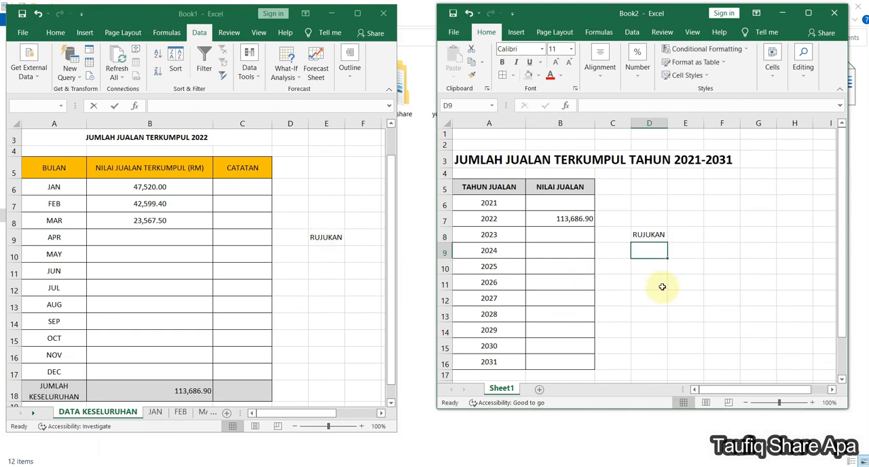
pyautogui.click(668, 234)
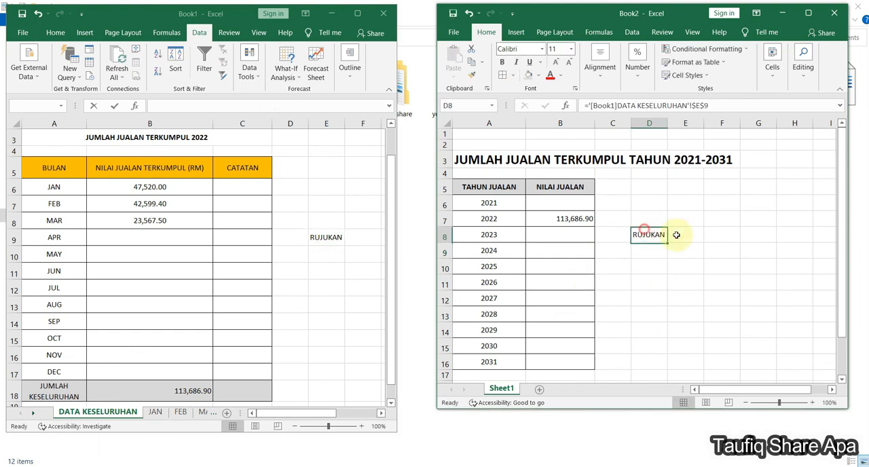
# - Test the text link by replacing E9 in Book1's DATA KESELURUHAN sheet with KEK and after that with MUFFIN
pyautogui.click(328, 237)
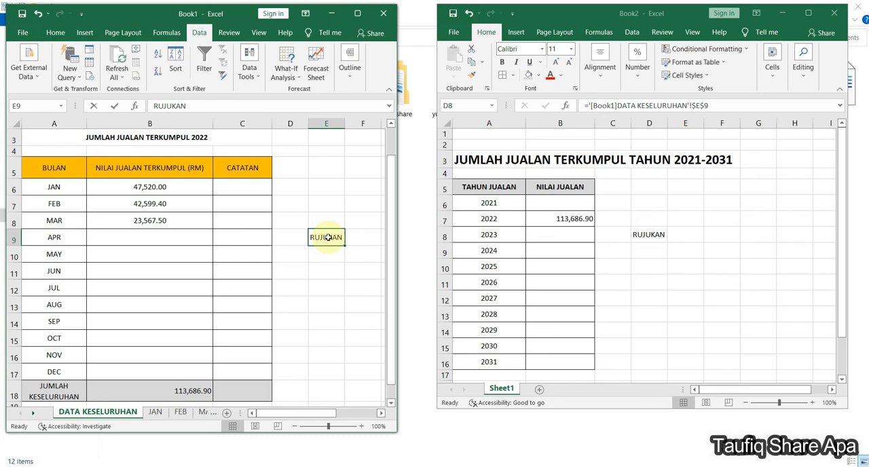
pyautogui.write('KEK')
pyautogui.press('Return')
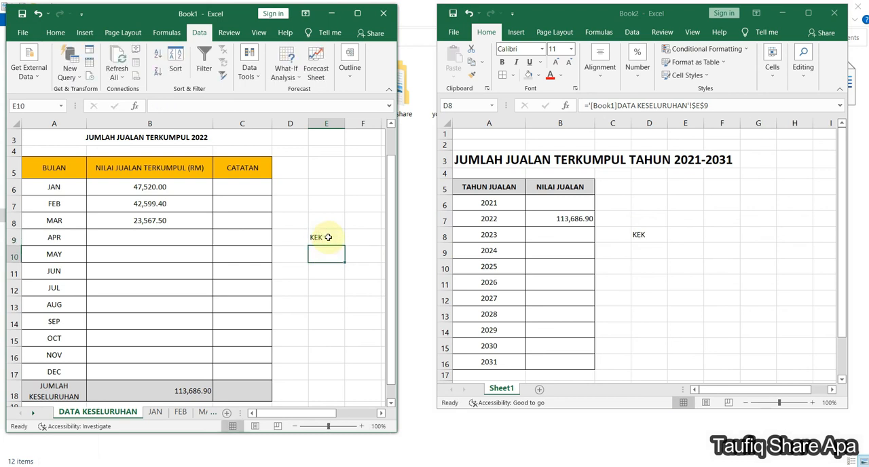
pyautogui.click(328, 237)
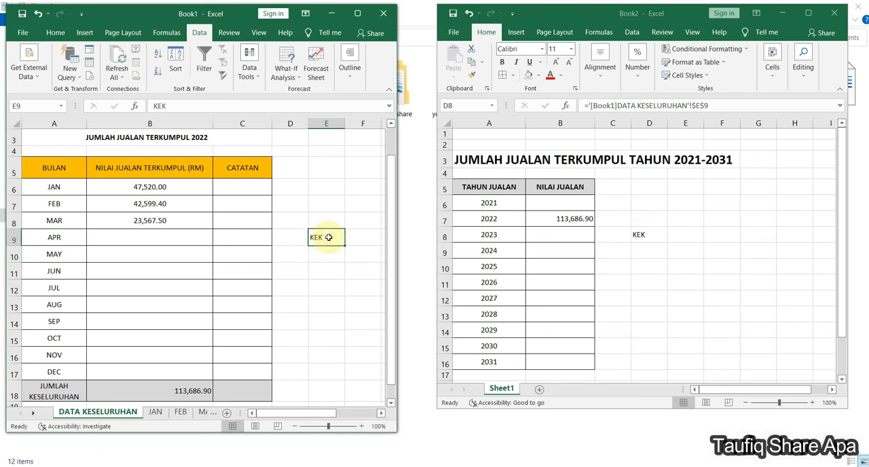
pyautogui.write('MUFFIN')
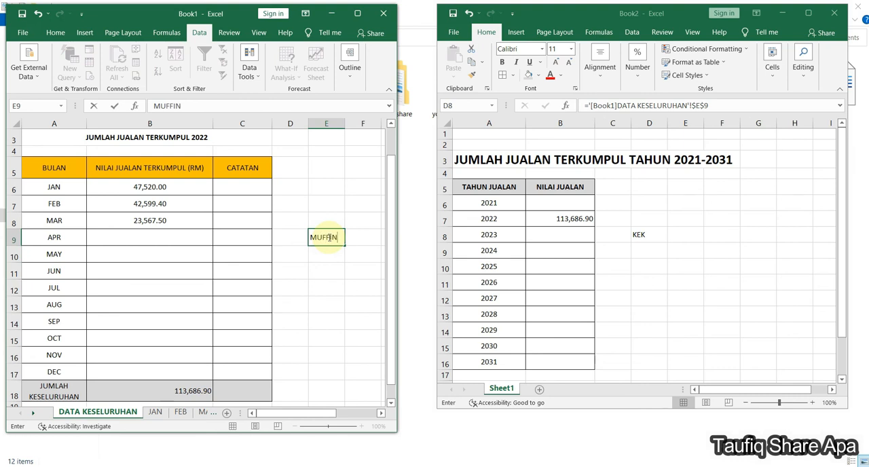
pyautogui.press('Return')
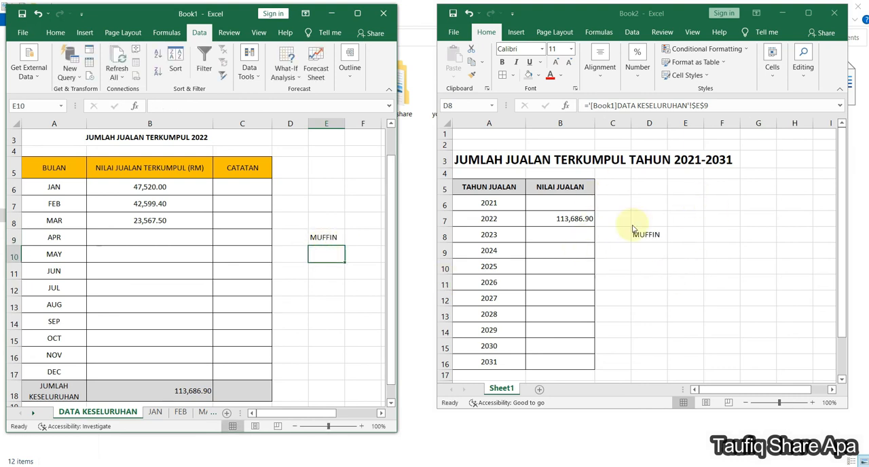